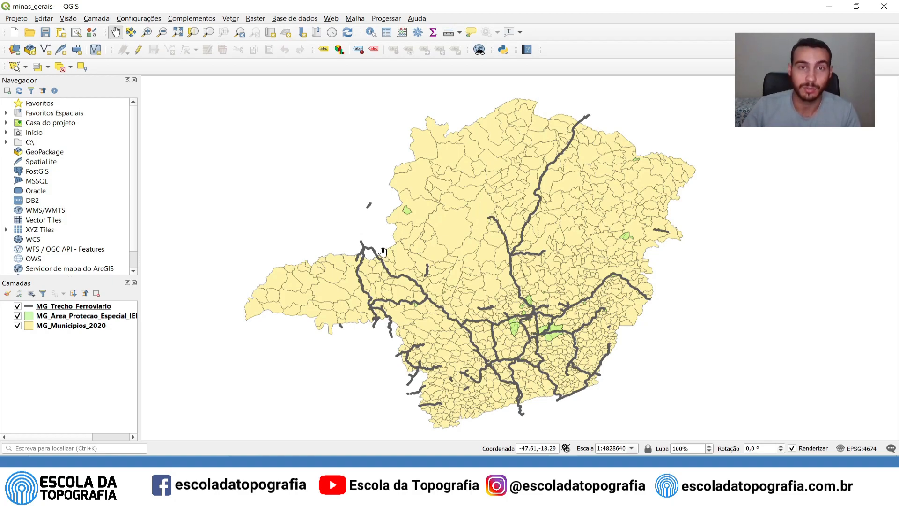
Open the attribute table of the MG_Municipios_2020 layer and look through its records.
left_click(74, 327)
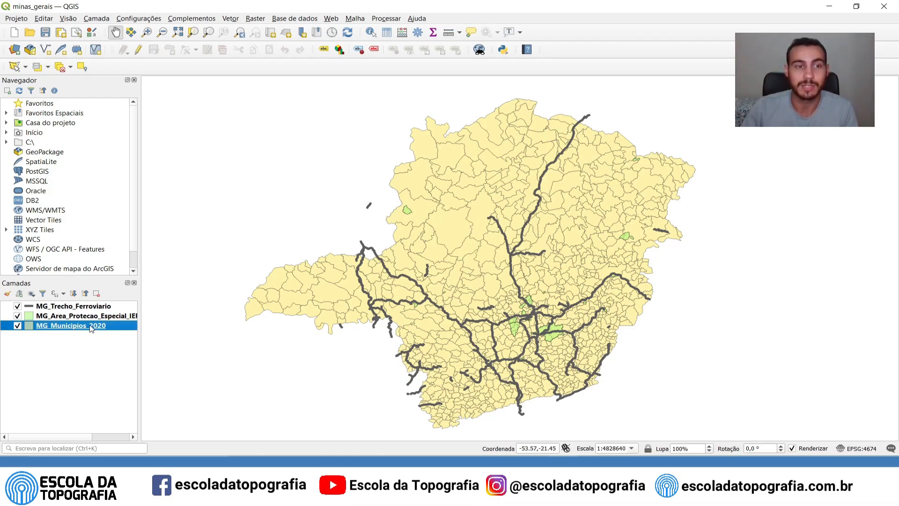
right_click(92, 329)
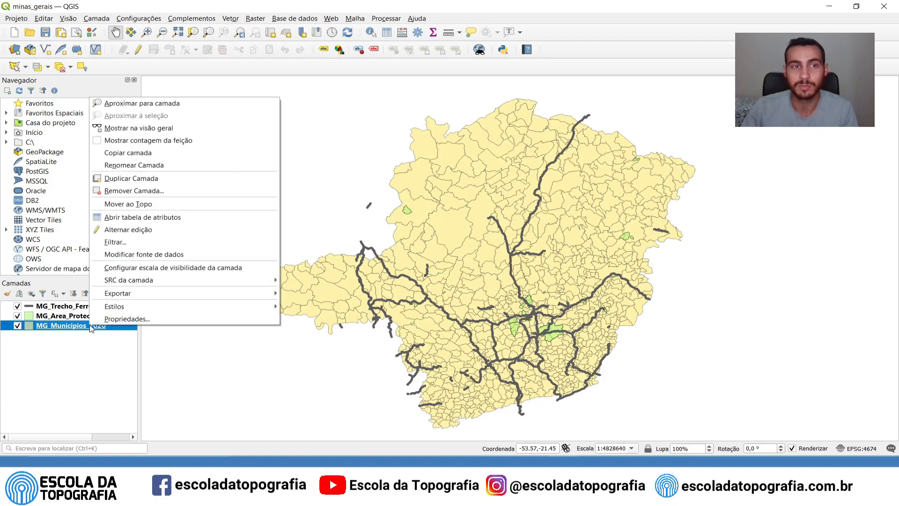
left_click(159, 217)
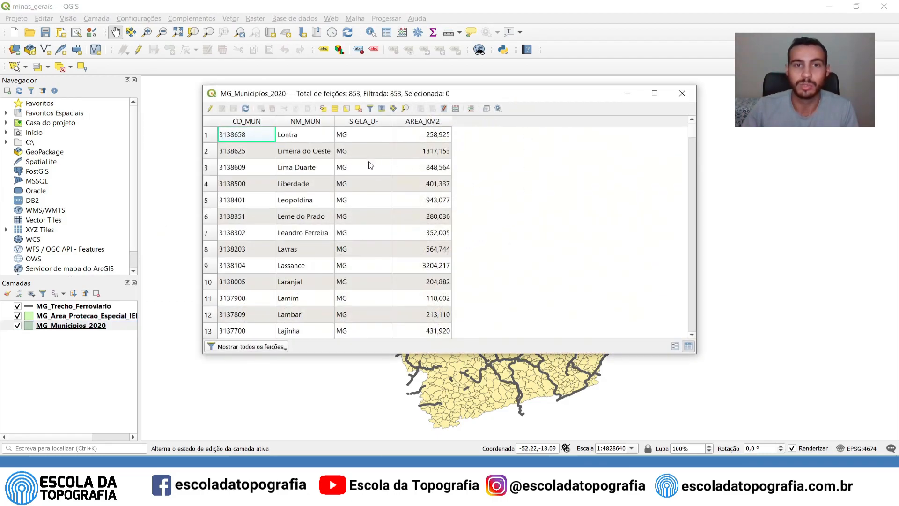
scroll(372, 164, "down", 11)
scroll(365, 225, "up", 11)
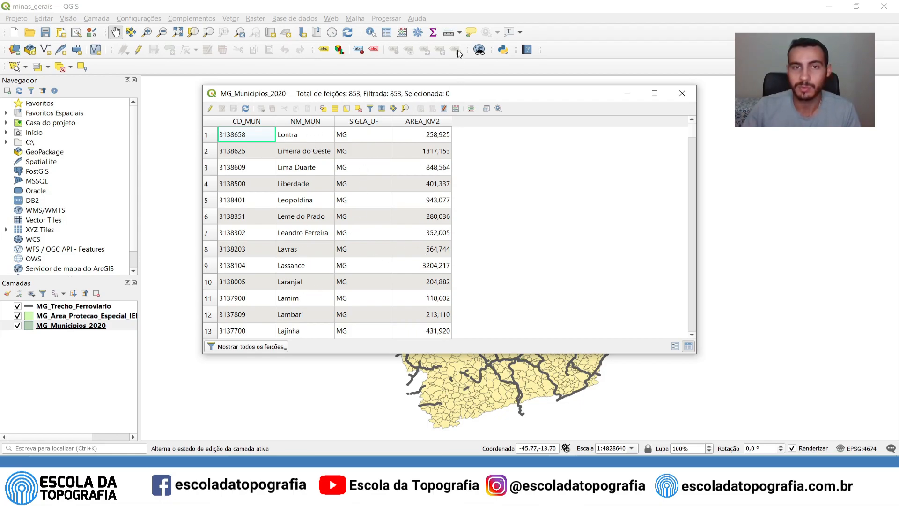
Move the attribute table beside the map, check the first record's code and area, and close the table.
left_click_drag(456, 94, 752, 77)
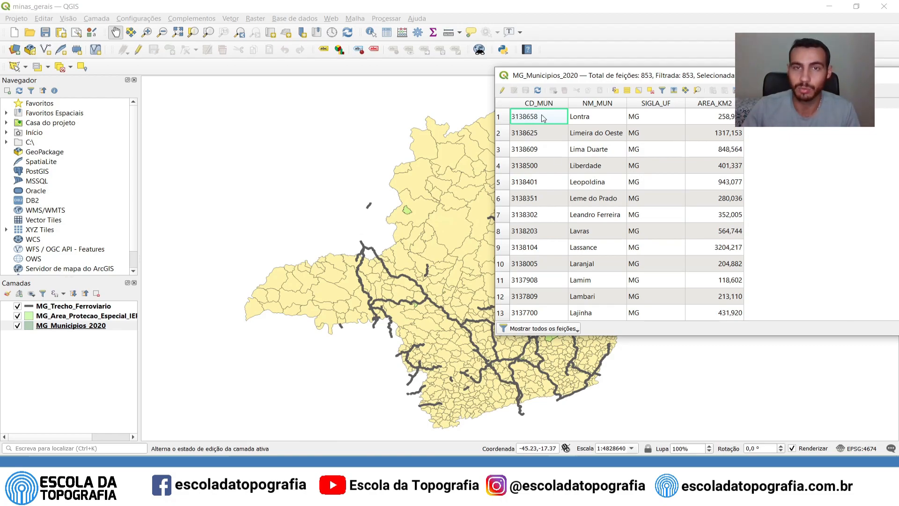
left_click(696, 121)
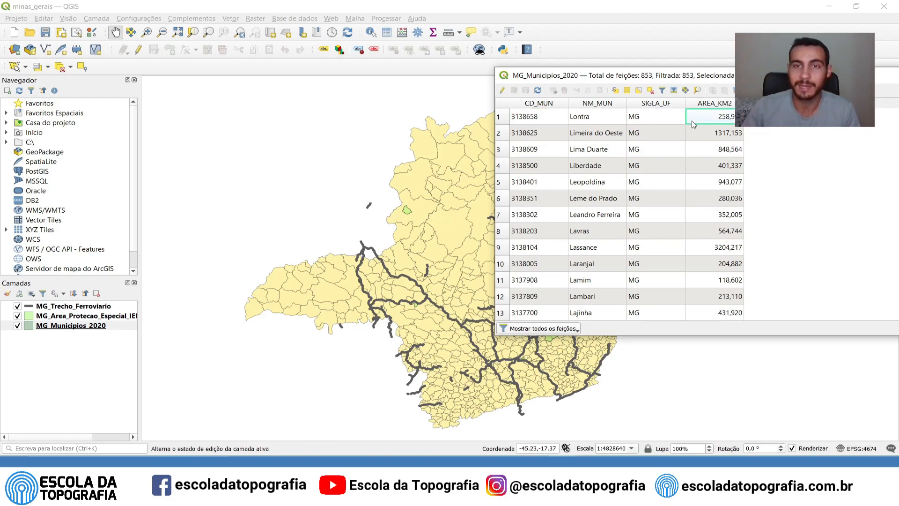
left_click(520, 119)
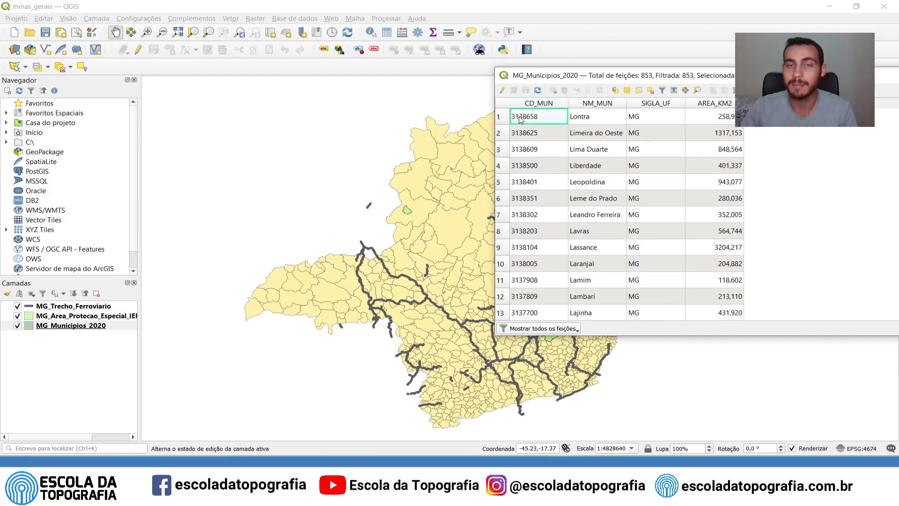
left_click_drag(743, 80, 542, 83)
left_click_drag(486, 140, 463, 133)
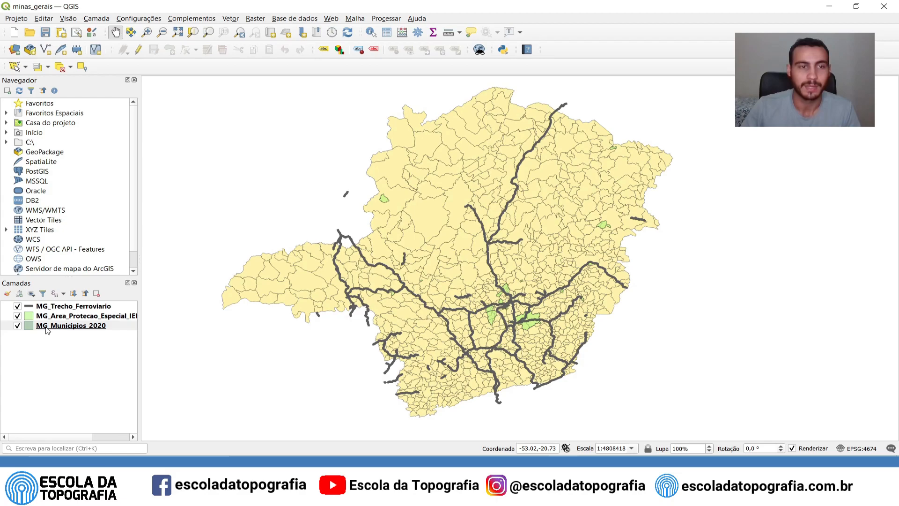
Make MG_Municipios_2020 the active layer and activate the tool for selecting individual features.
mouse_move(47, 330)
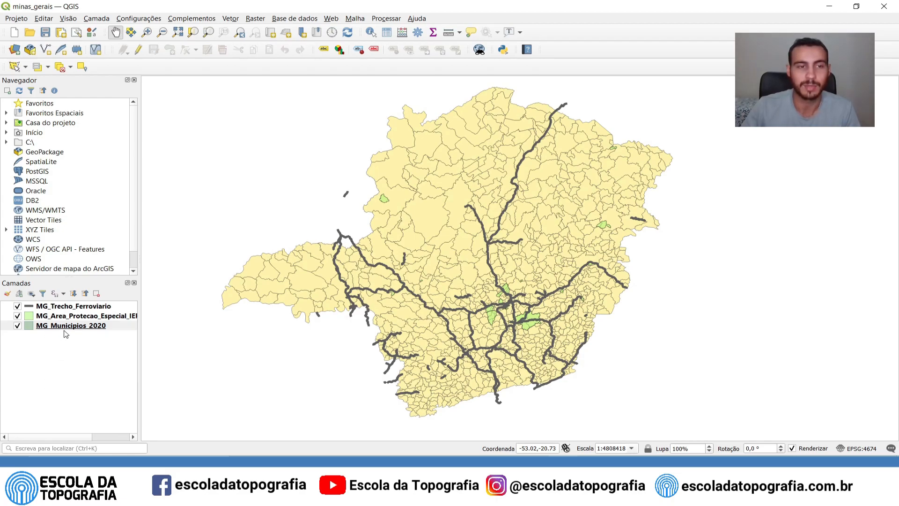
left_click(66, 327)
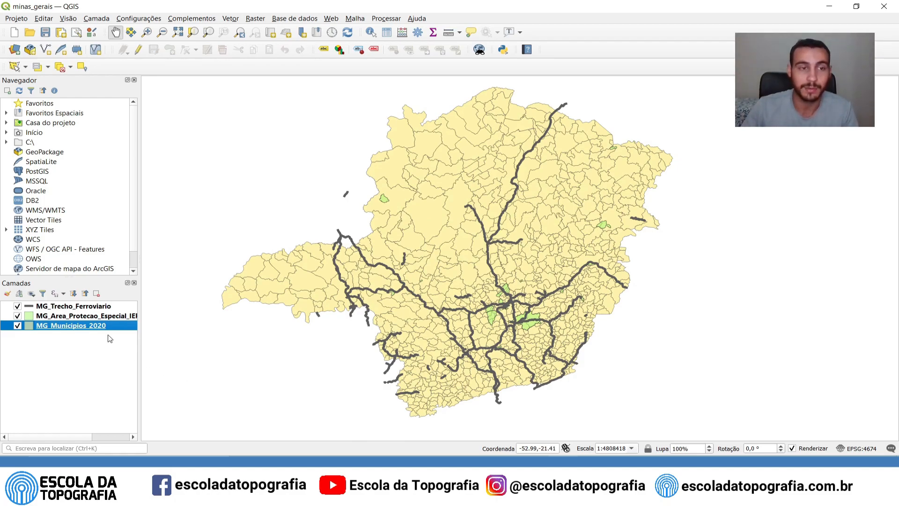
left_click(102, 310)
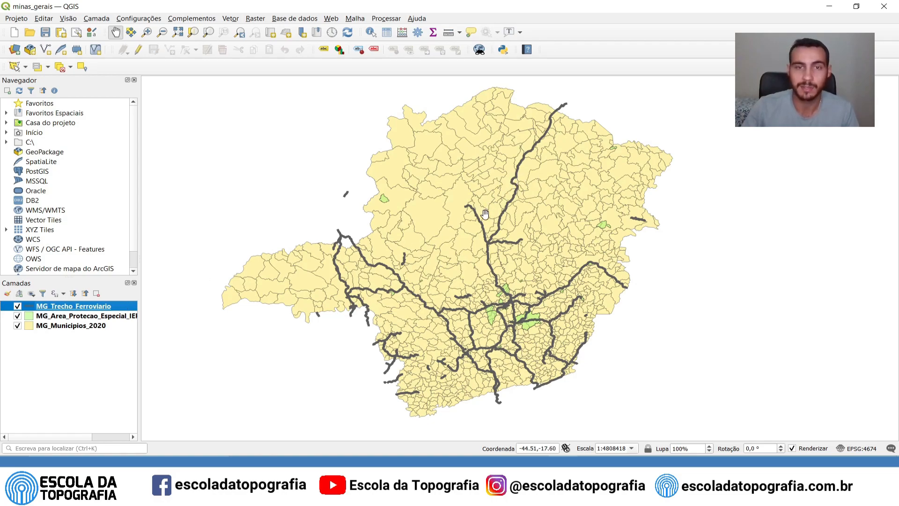
left_click(70, 330)
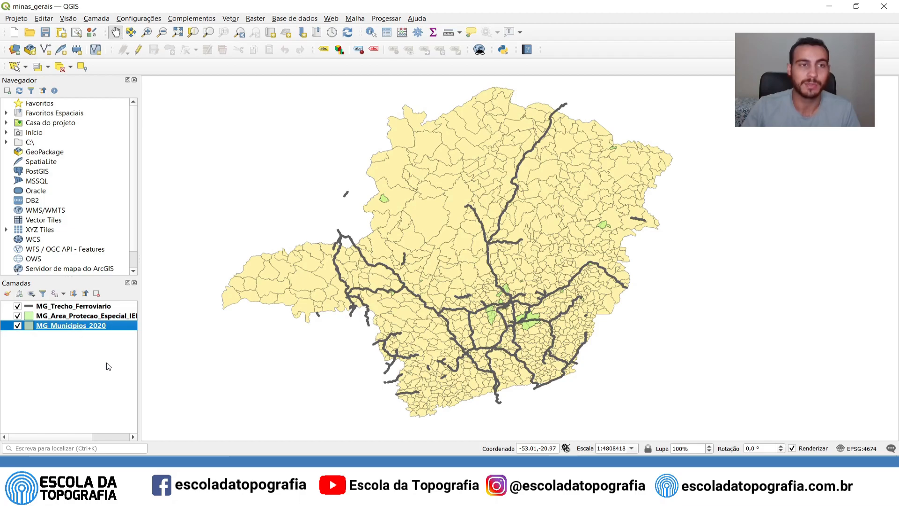
left_click(27, 68)
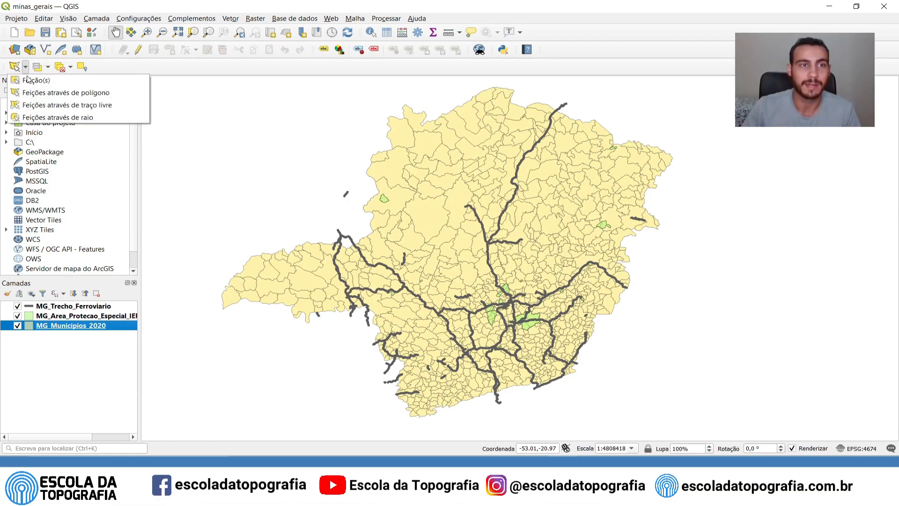
left_click(31, 81)
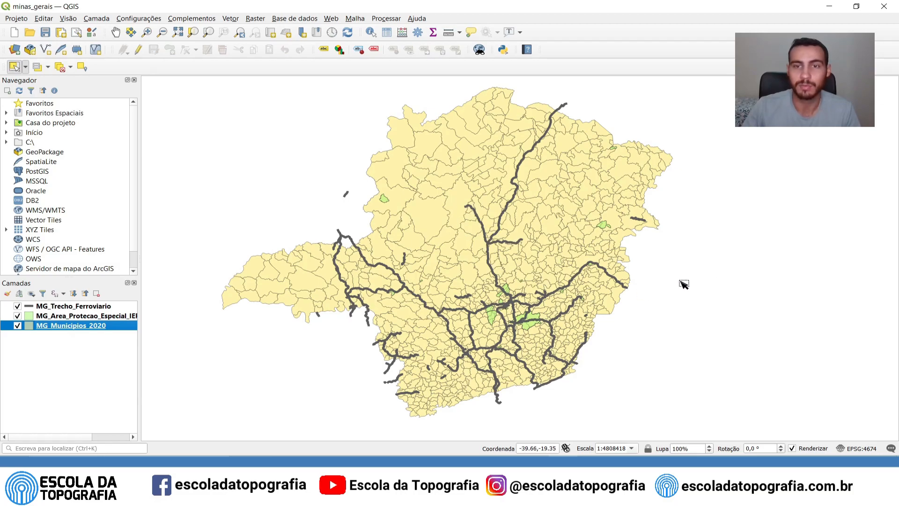
Select a single municipality just west of the central railway junction.
scroll(597, 270, "up", 1)
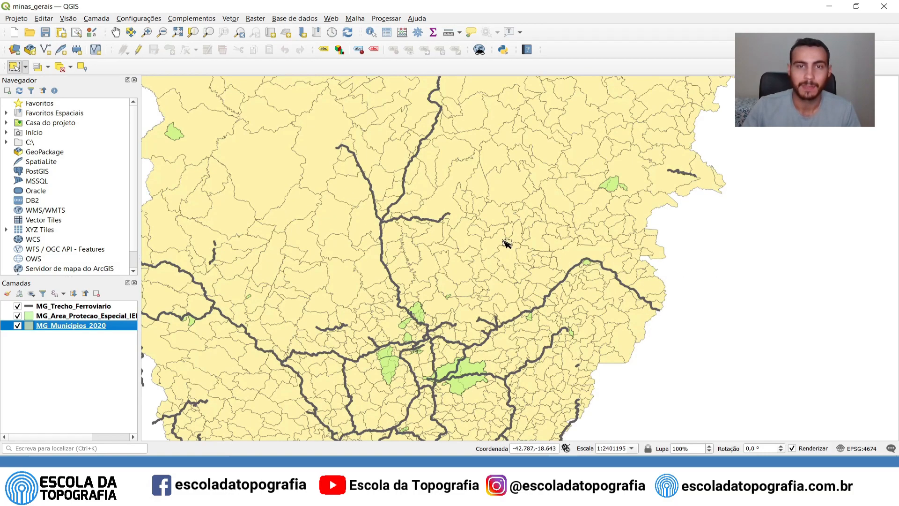
left_click(338, 216)
left_click(342, 258)
left_click(344, 272)
left_click(339, 217)
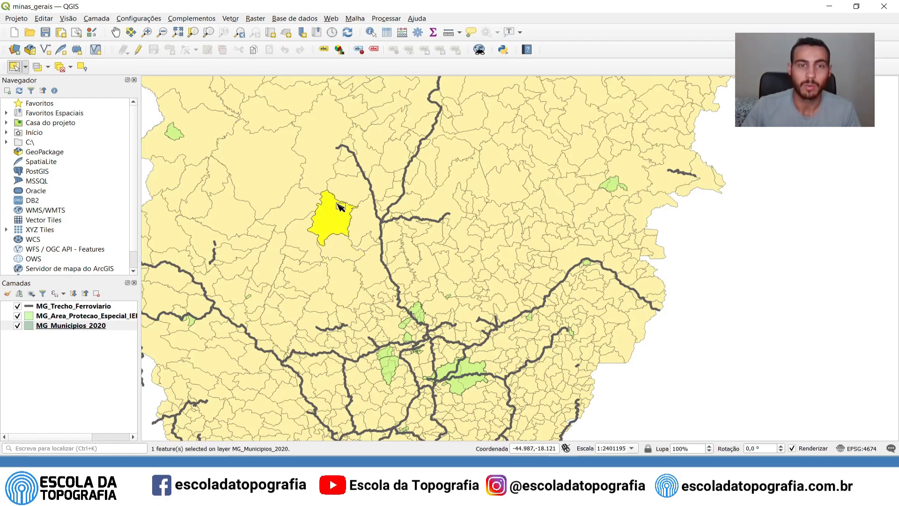
Add the neighbouring municipalities south and east of the selected one, around the railway junction, to the selection.
left_click(342, 248, "shift")
left_click(342, 283, "shift")
left_click(372, 265, "shift")
left_click(370, 245, "shift")
left_click(366, 217, "shift")
left_click(402, 256, "shift")
left_click(414, 253, "shift")
left_click(403, 275, "shift")
left_click(408, 255, "shift")
left_click(414, 237, "shift")
left_click(423, 231, "shift")
left_click(412, 208, "shift")
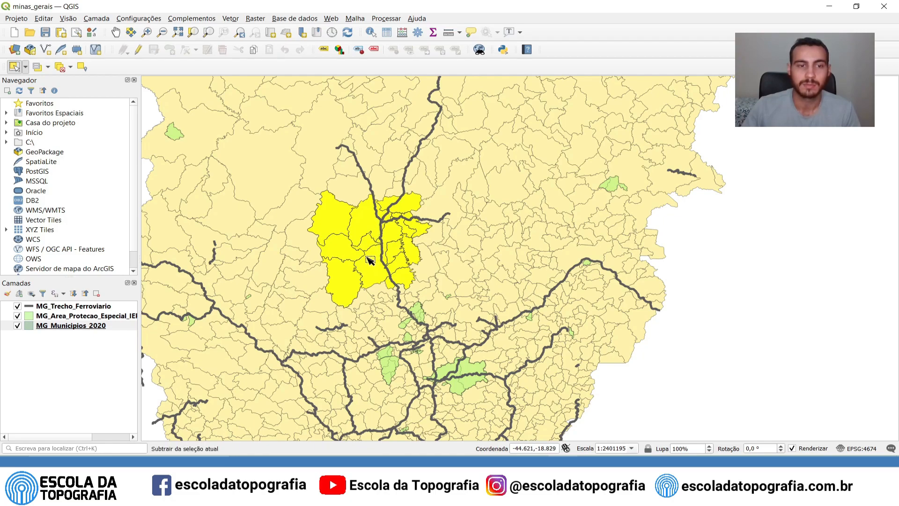
Remove the large southwestern municipality of the group from the selection and add it back.
left_click(352, 273, "ctrl")
left_click(352, 268, "shift")
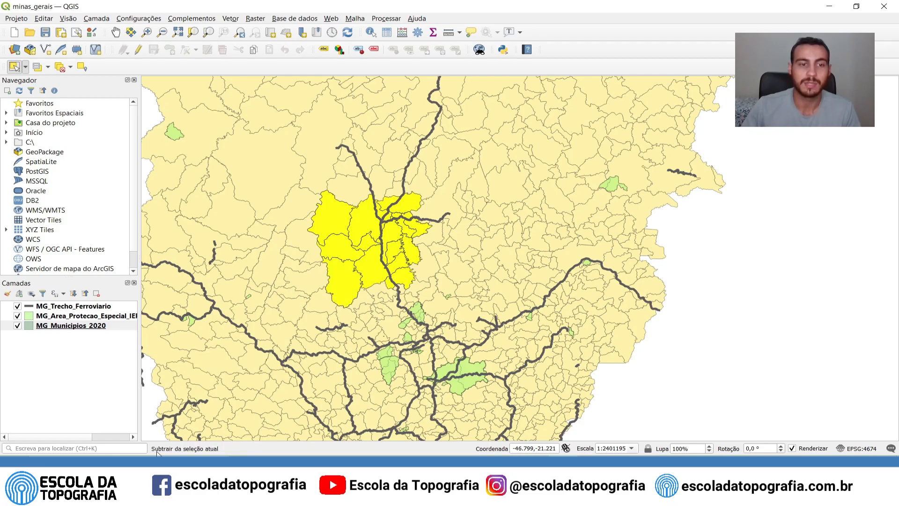
left_click(347, 289, "ctrl")
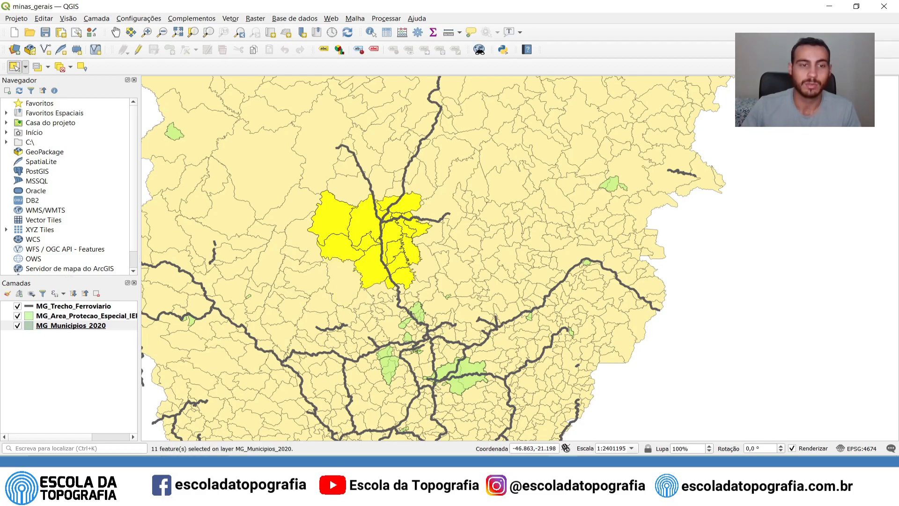
left_click(348, 284, "shift")
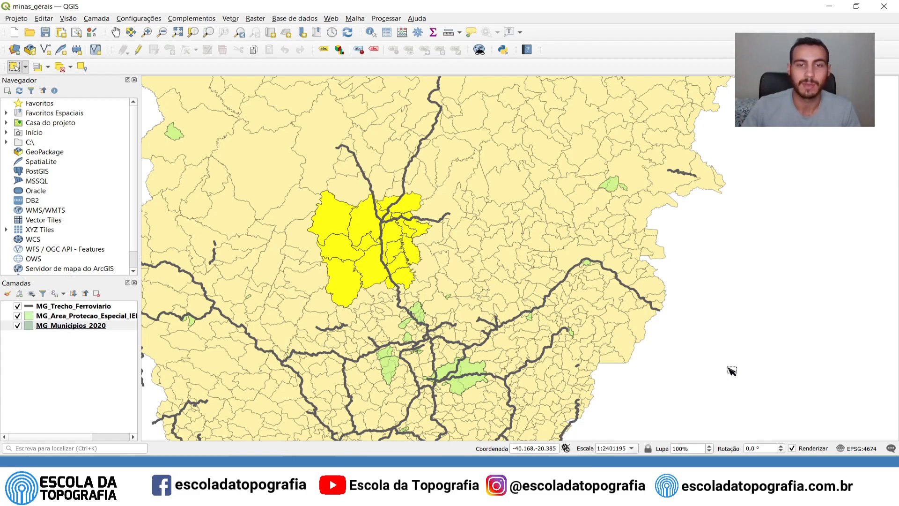
Clear the selection and select a new contiguous group of 16 municipalities around the railway junction.
left_click(710, 322)
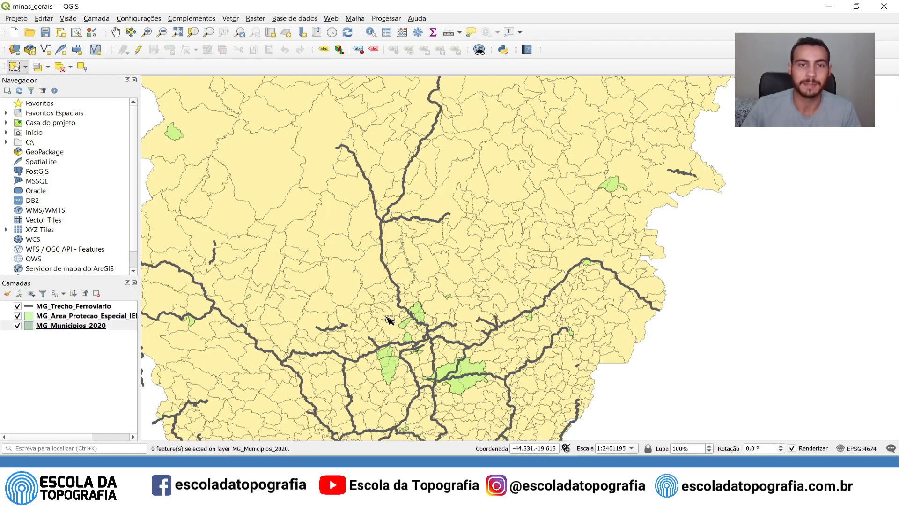
left_click(351, 251)
left_click(344, 216, "ctrl")
left_click(358, 195, "ctrl")
left_click(400, 198, "ctrl")
left_click(370, 225, "ctrl")
left_click(397, 210, "ctrl")
left_click(414, 213, "ctrl")
left_click(416, 232, "ctrl")
left_click(397, 233, "ctrl")
left_click(380, 248, "ctrl")
left_click(370, 248, "ctrl")
left_click(398, 253, "shift")
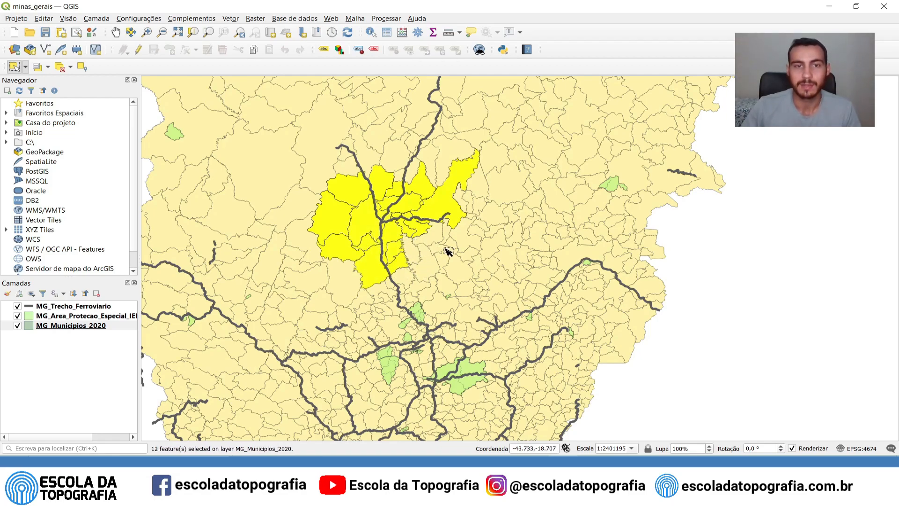
left_click(515, 263, "shift")
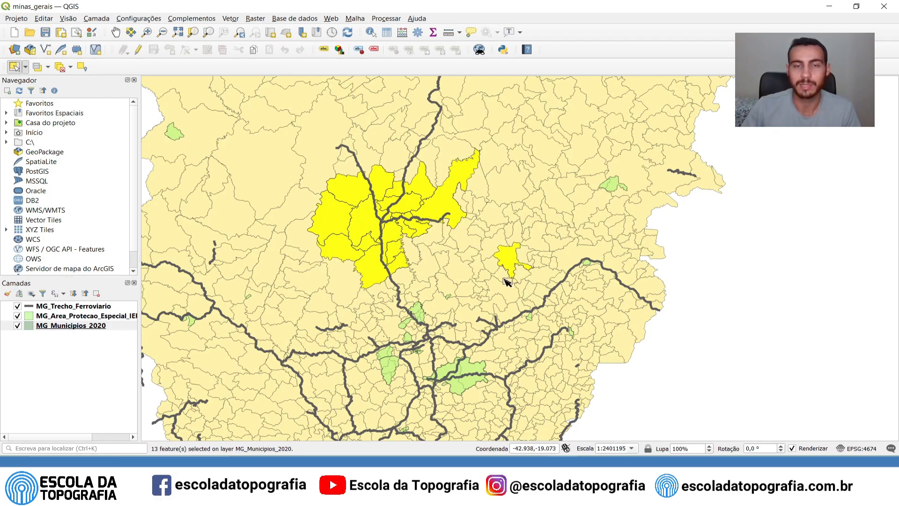
left_click(511, 264, "ctrl")
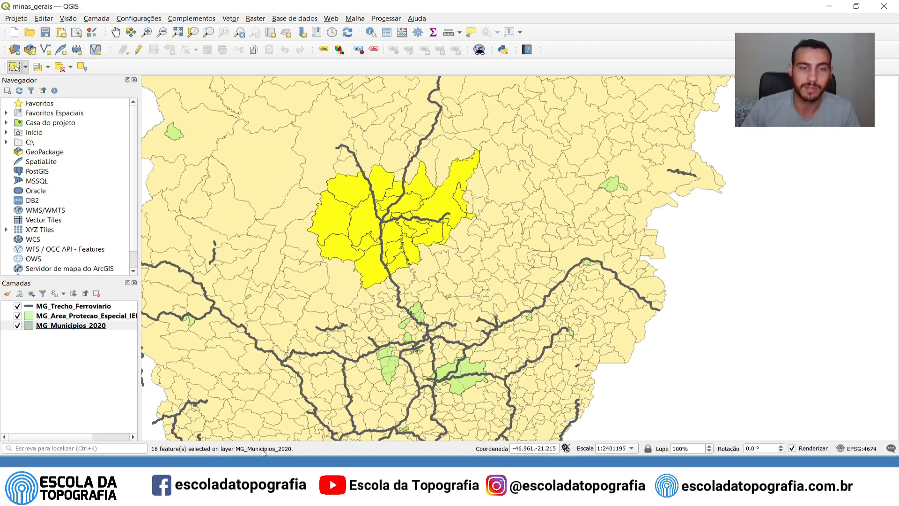
Open the attribute table of MG_Municipios_2020 and look through it for the records of the selected municipalities.
right_click(95, 326)
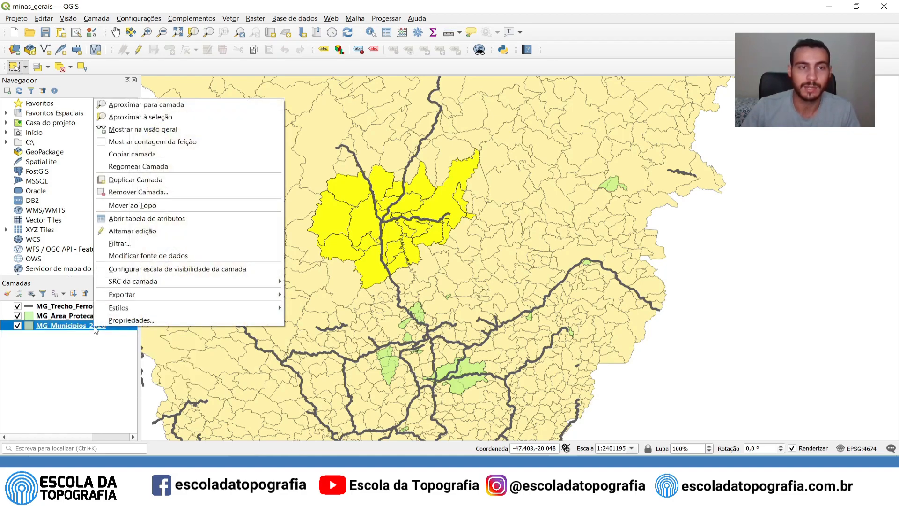
left_click(184, 225)
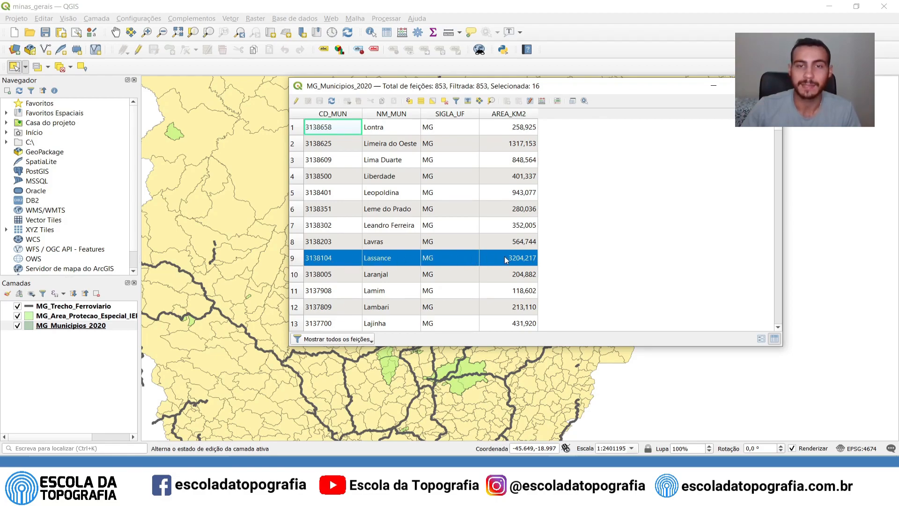
scroll(609, 227, "down", 11)
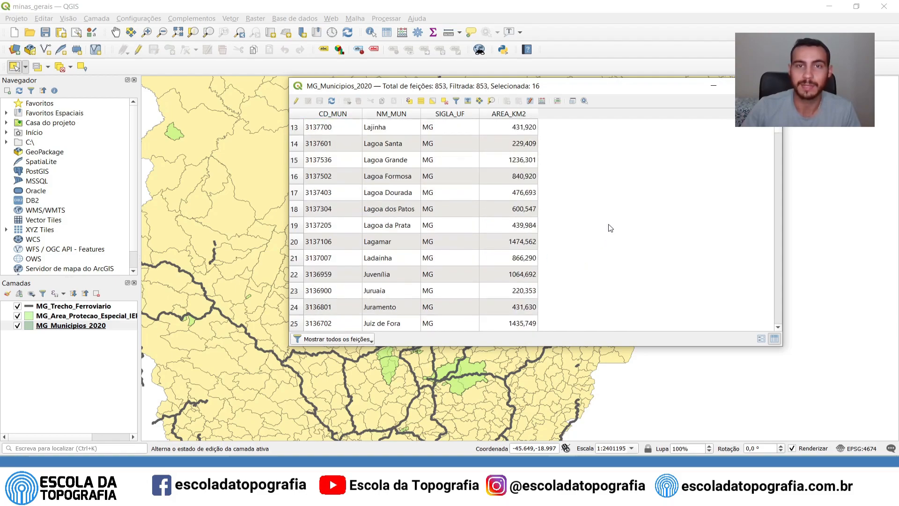
scroll(637, 222, "down", 2)
scroll(639, 222, "up", 13)
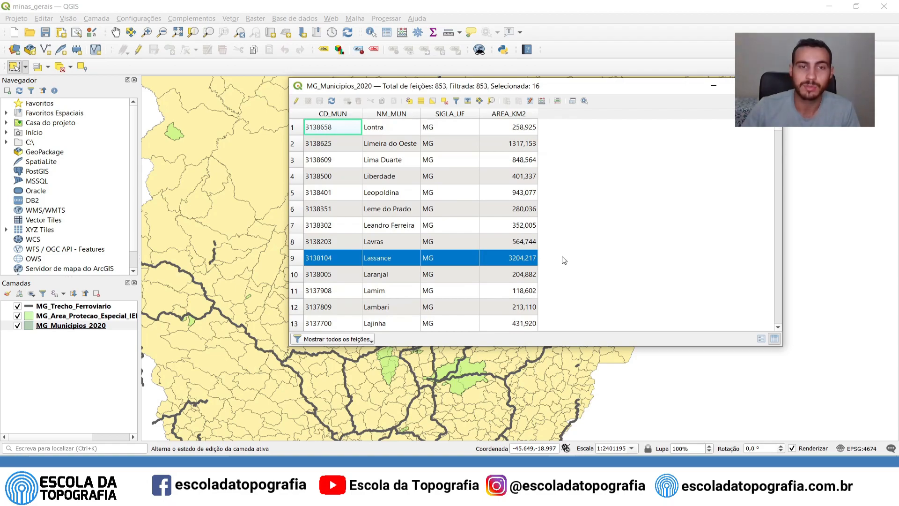
scroll(564, 260, "down", 20)
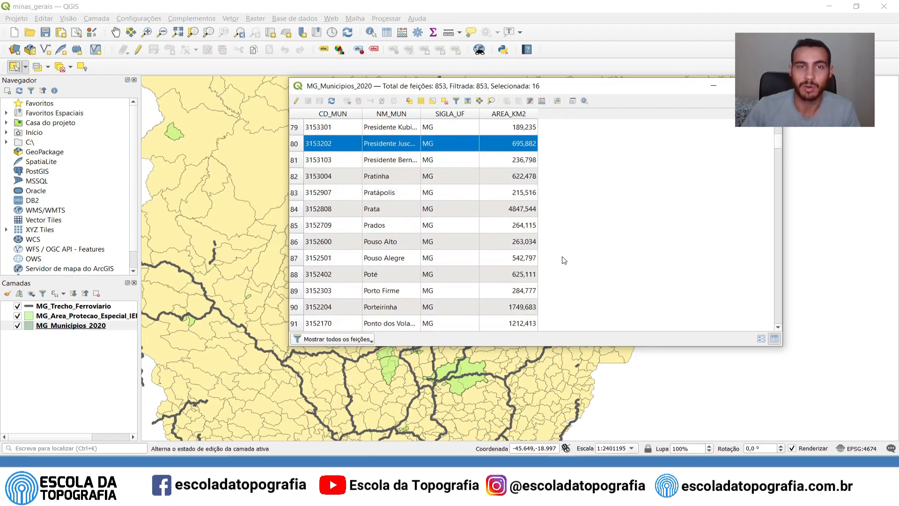
Widen the NM_MUN column to fit the longer municipality names and return to the first records.
left_click_drag(420, 114, 450, 118)
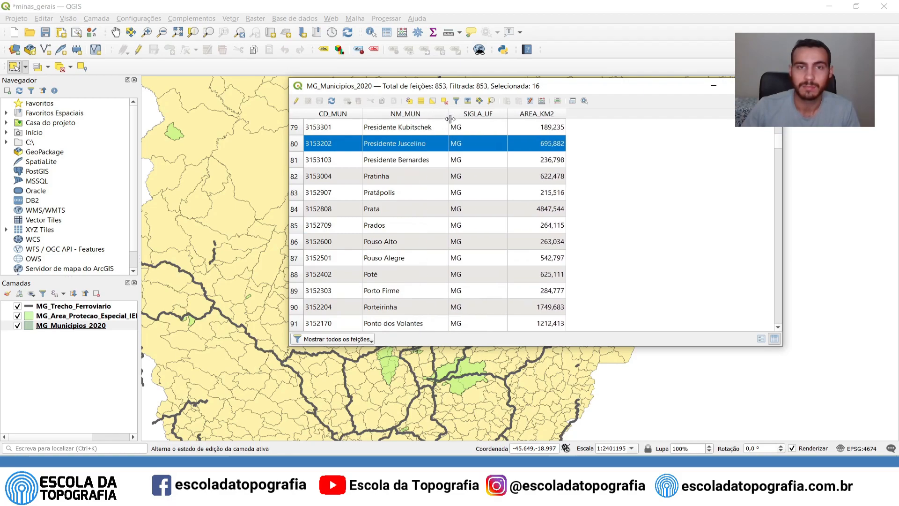
scroll(585, 201, "down", 10)
scroll(605, 203, "up", 8)
left_click_drag(778, 142, 774, 104)
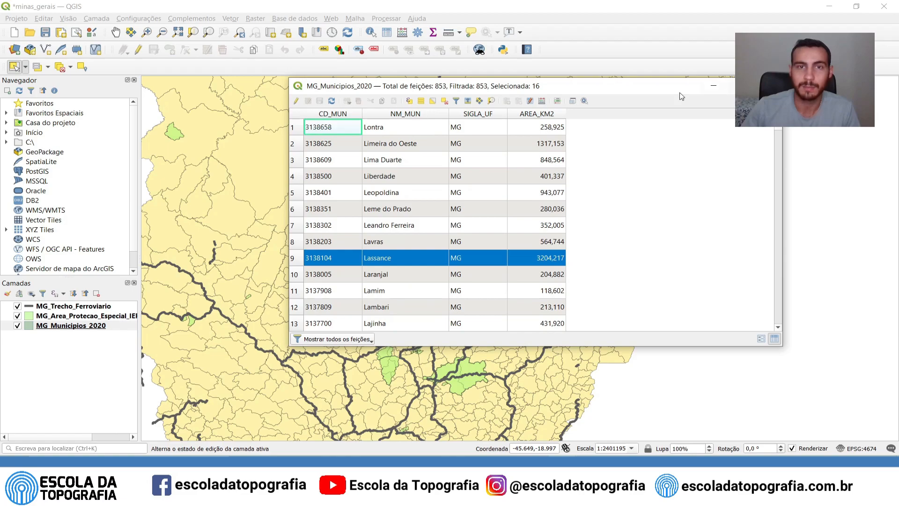
Bring the selected records to the top of the attribute table and select a block of ten consecutive rows.
left_click(467, 102)
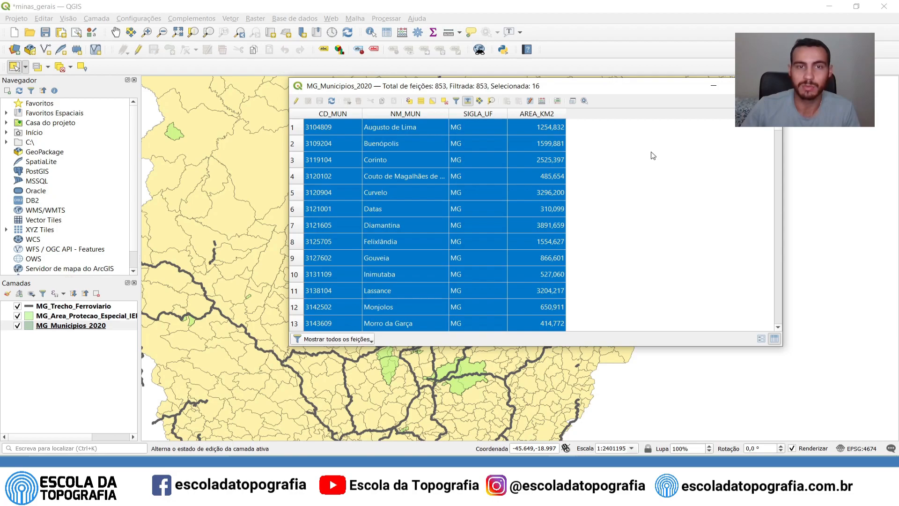
scroll(651, 169, "down", 4)
scroll(649, 184, "up", 4)
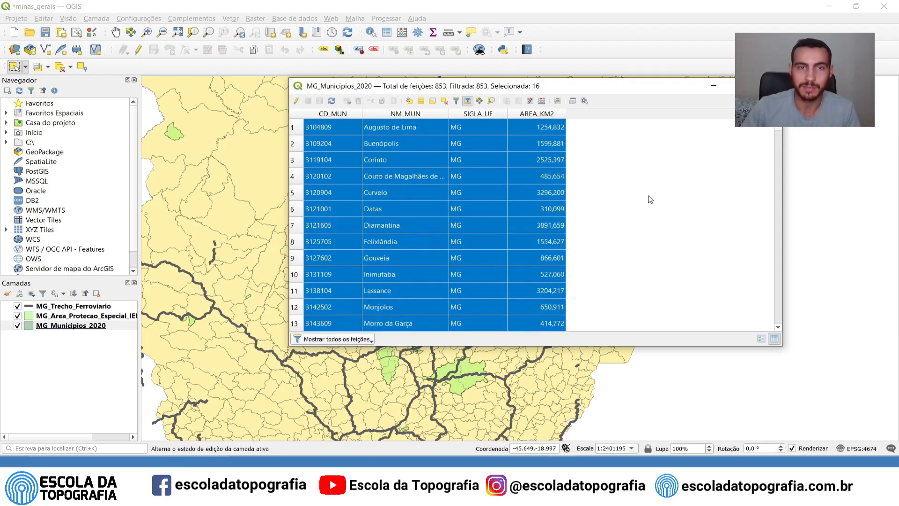
scroll(650, 199, "down", 2)
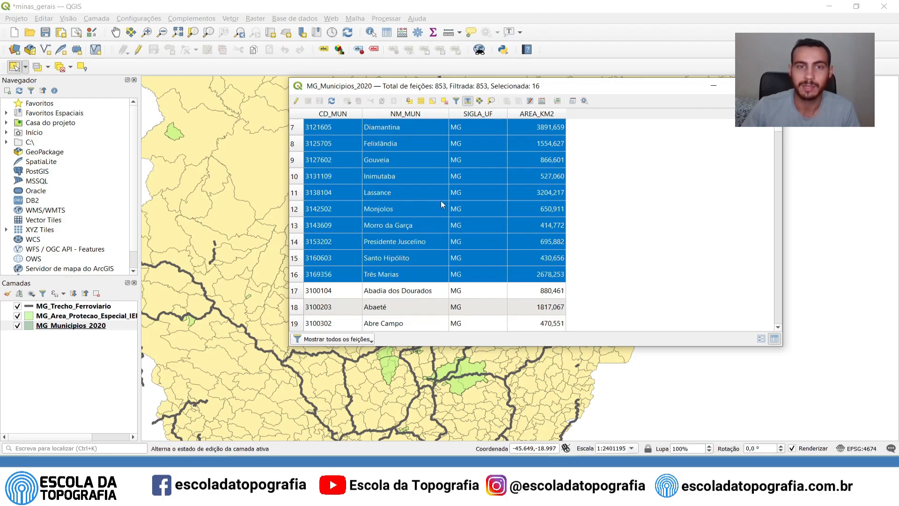
left_click_drag(436, 218, 452, 255)
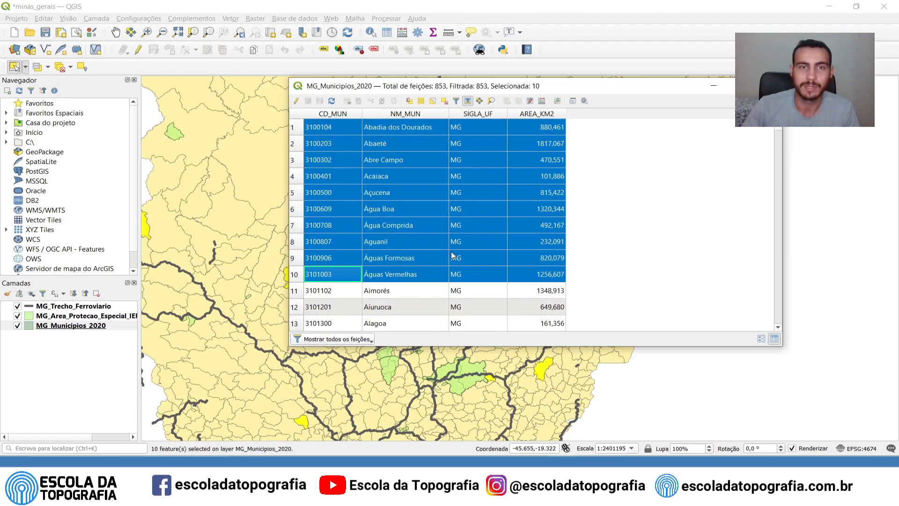
Clear the current selection and select the first nine rows of the attribute table, from Abadia dos Dourados to Águas Formosas.
left_click(444, 103)
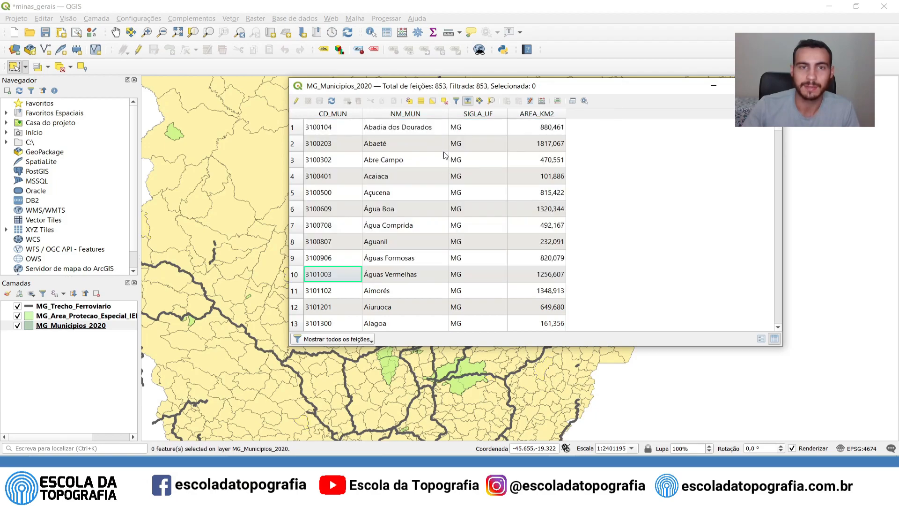
scroll(427, 194, "down", 7)
scroll(427, 193, "down", 12)
scroll(427, 194, "up", 19)
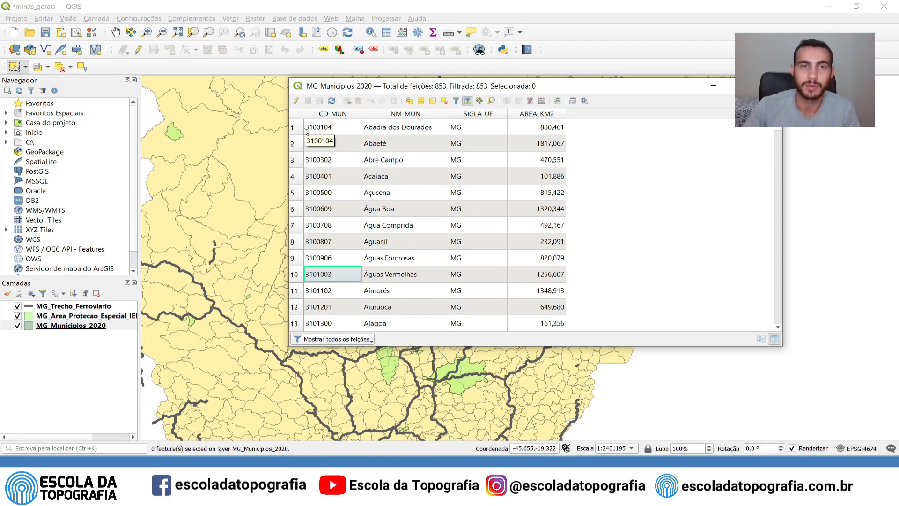
left_click_drag(301, 128, 301, 149)
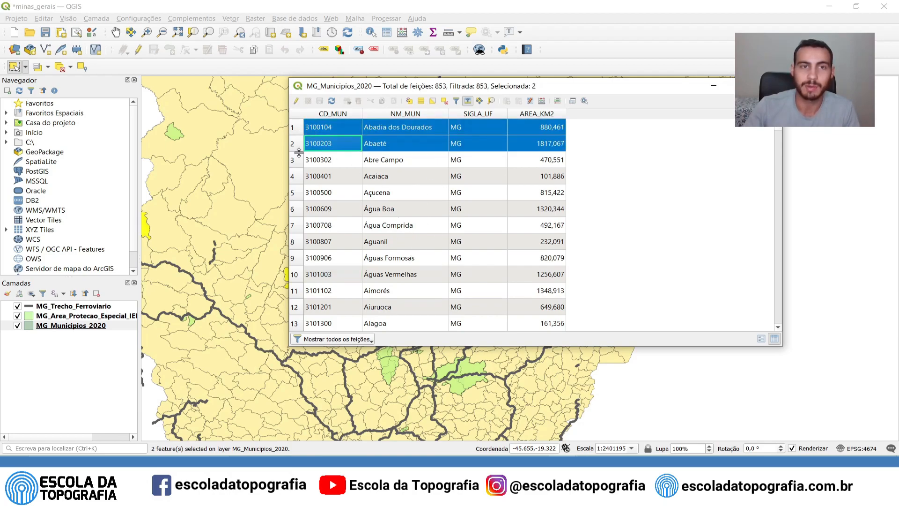
left_click_drag(298, 179, 298, 263)
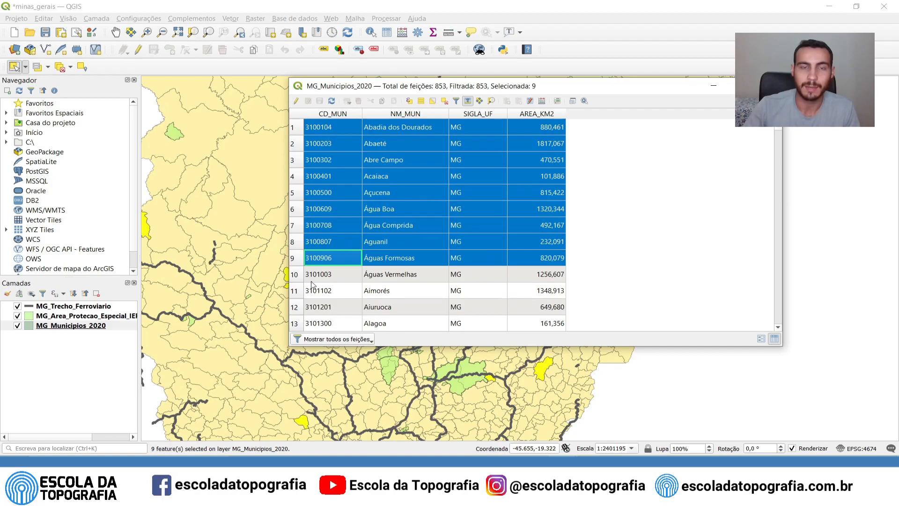
Move the attribute table off the map and examine where the selected municipalities lie across the state.
left_click_drag(435, 86, 663, 35)
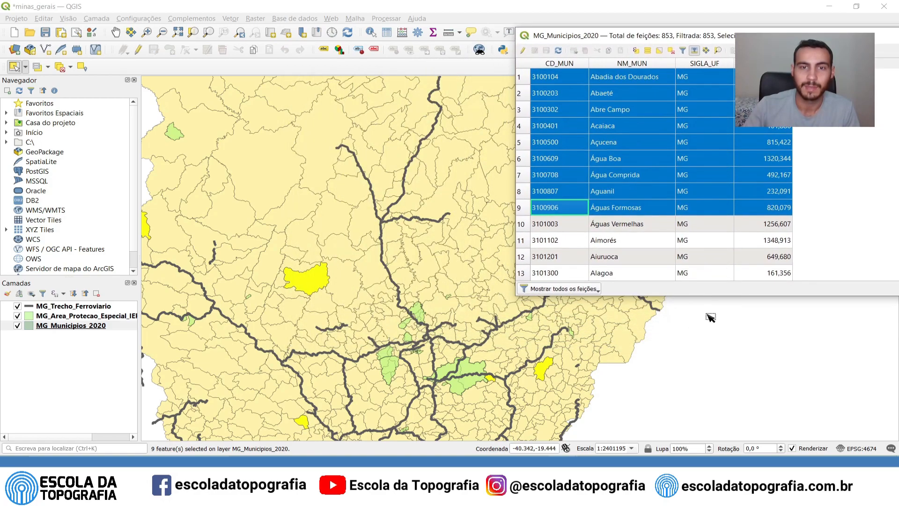
scroll(306, 243, "down", 1)
scroll(303, 281, "down", 1)
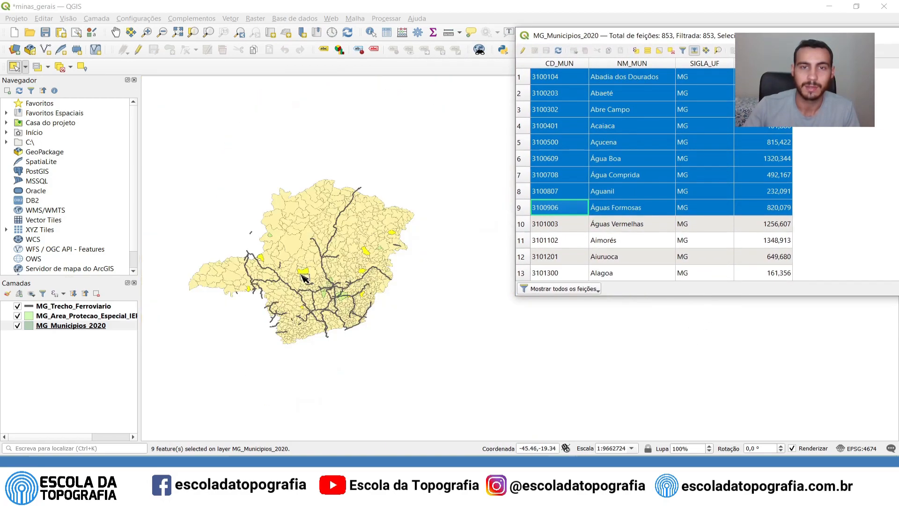
scroll(281, 295, "up", 1)
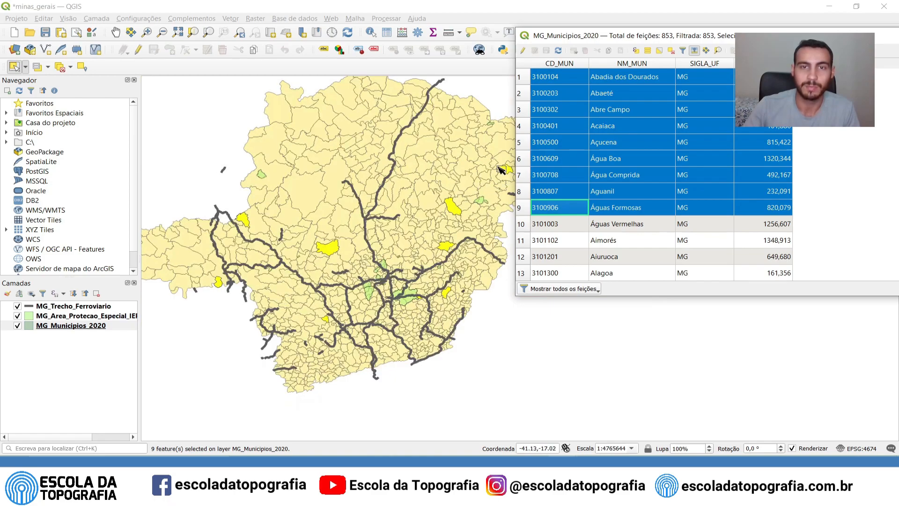
Extend the row selection down to row 13, Alagoa, and bring the table window back over the map.
left_click(521, 225, "shift")
left_click(520, 273, "shift")
left_click_drag(826, 38, 531, 82)
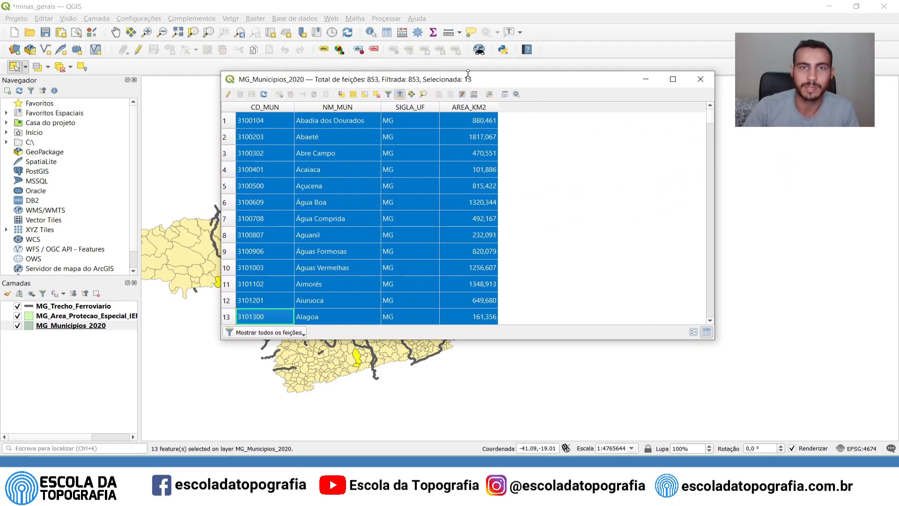
Filter the attribute table to show only the selected features.
scroll(600, 195, "down", 2)
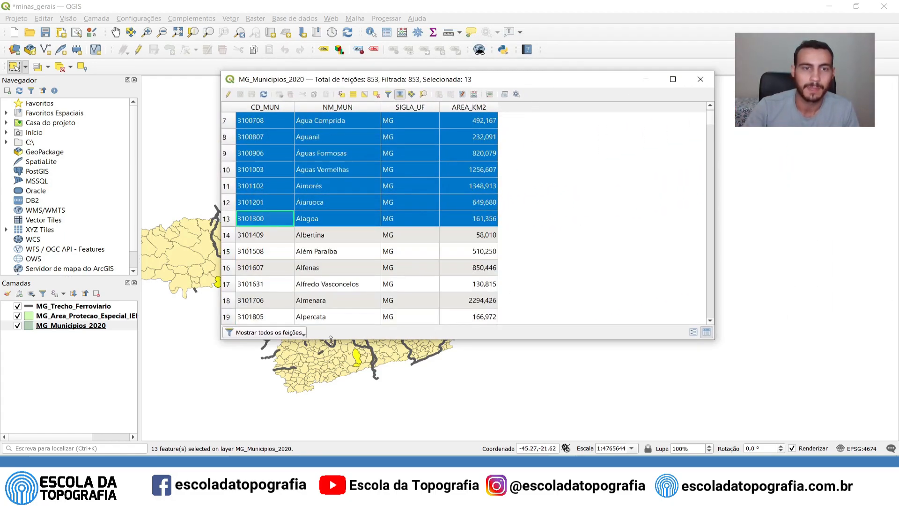
left_click(302, 333)
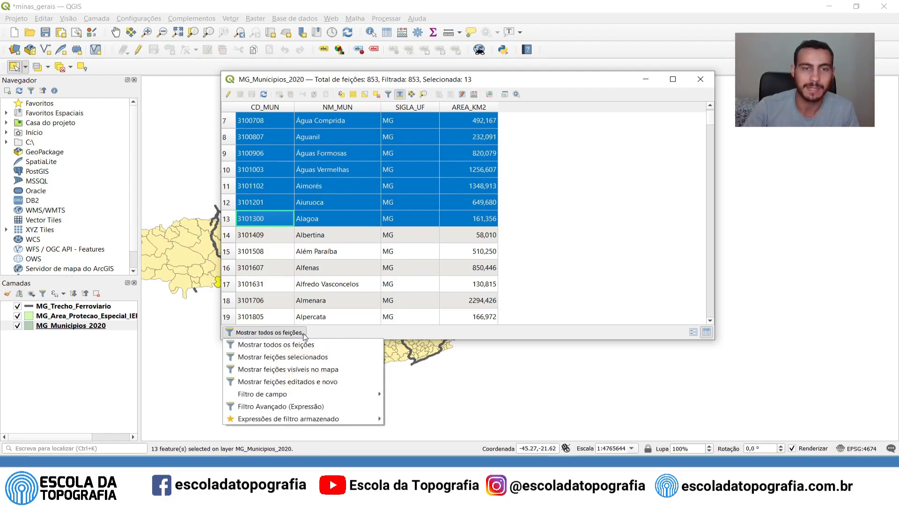
left_click(303, 334)
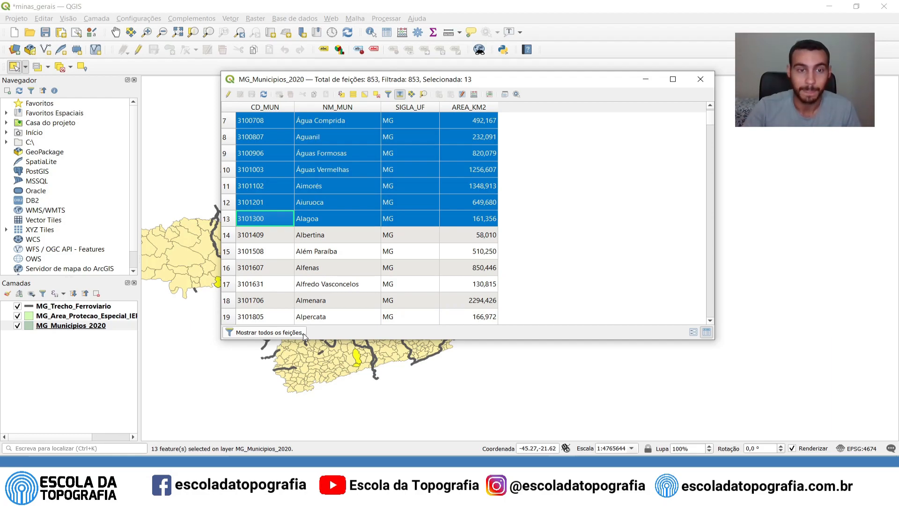
left_click(302, 333)
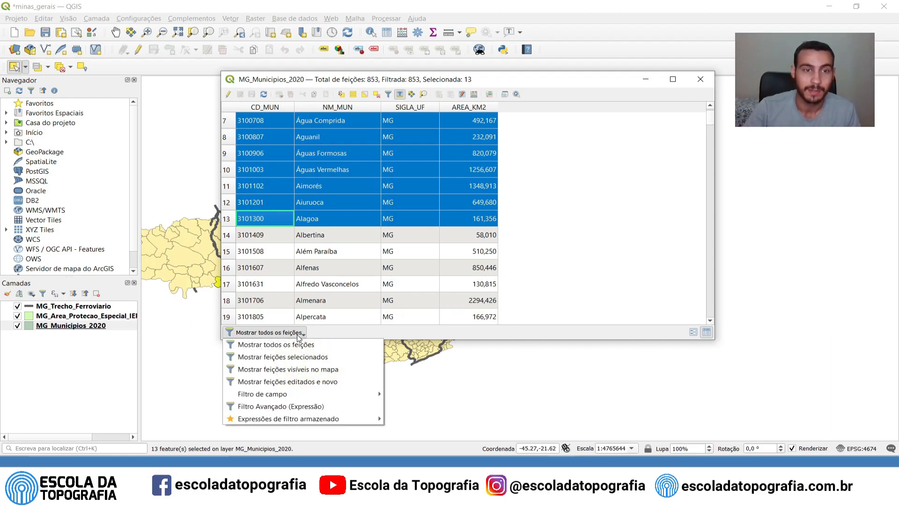
left_click(253, 360)
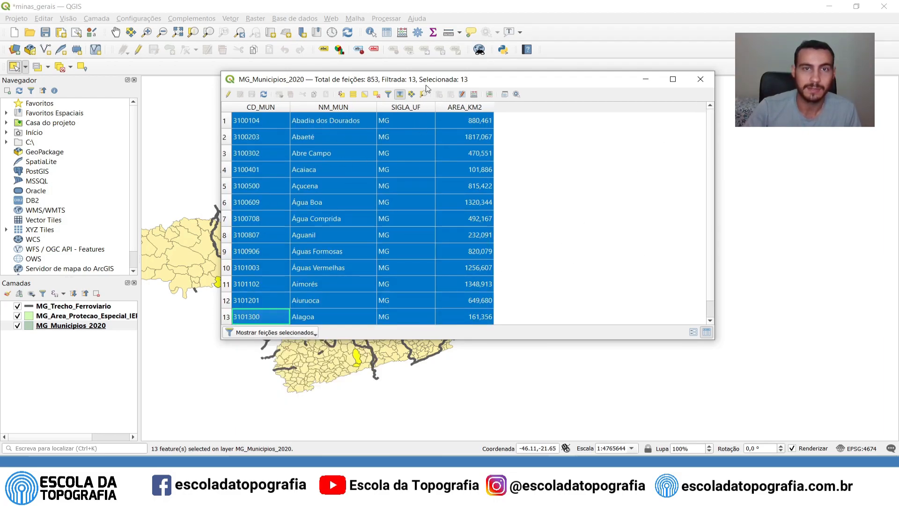
scroll(553, 243, "down", 1)
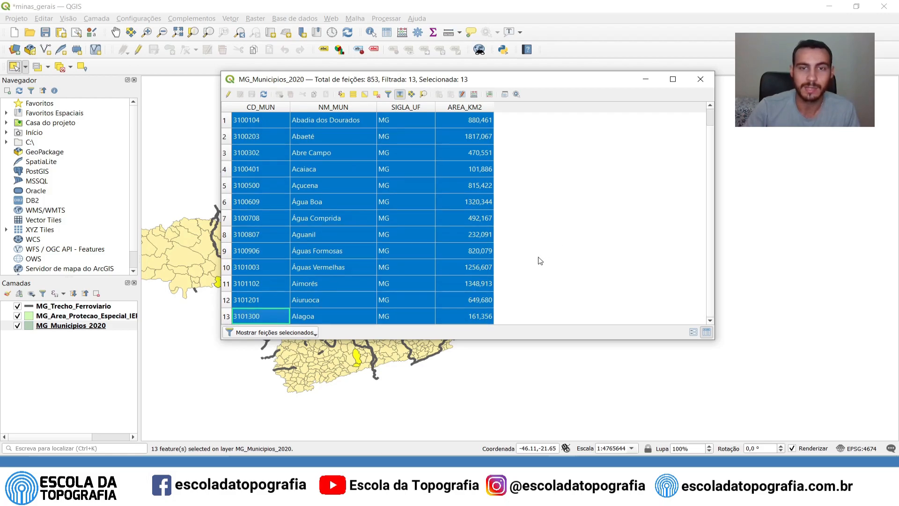
Show all features in the attribute table again, look through to the last record, and close the table.
left_click(315, 333)
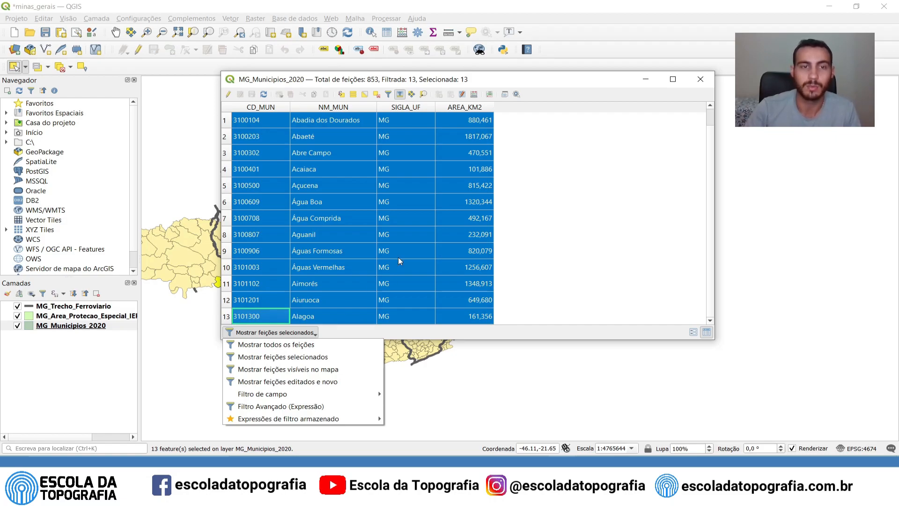
left_click(296, 346)
left_click_drag(710, 118, 705, 328)
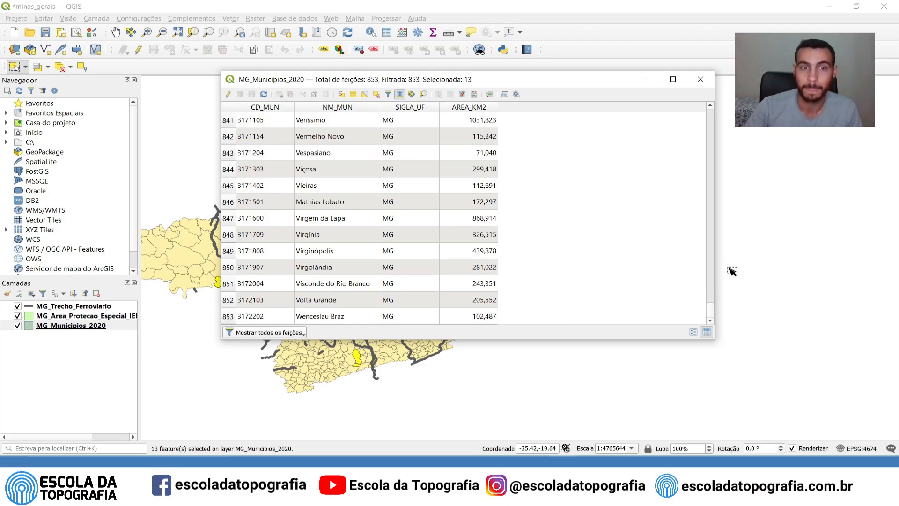
left_click_drag(710, 311, 712, 110)
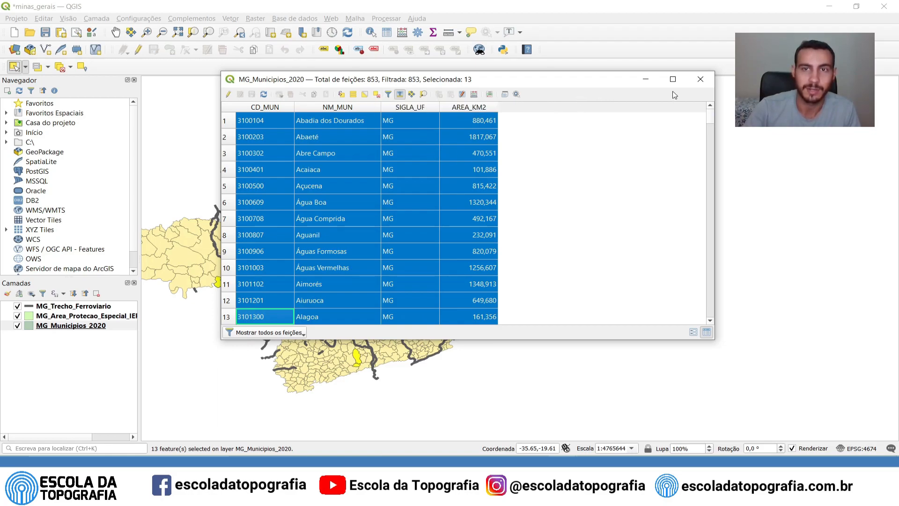
left_click(700, 80)
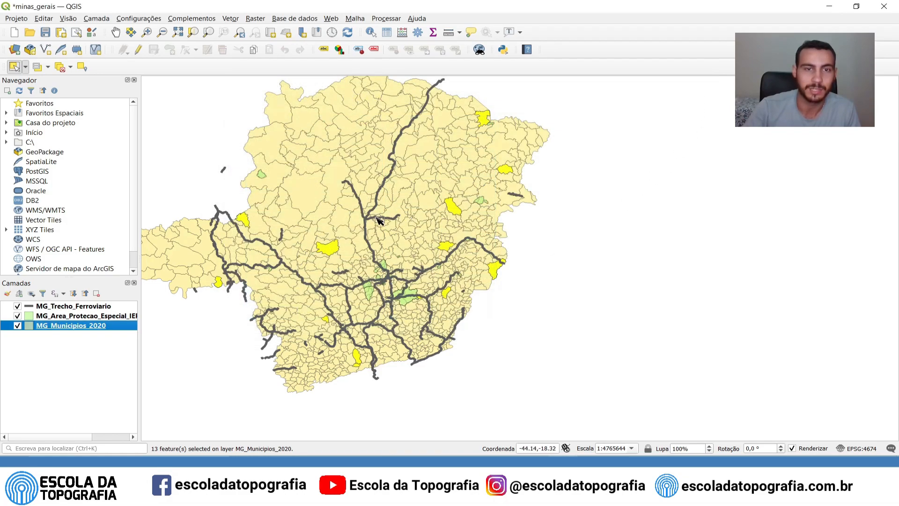
Clear the selection and select a contiguous group of 23 municipalities at the state's southern tip on the map.
left_click(59, 68)
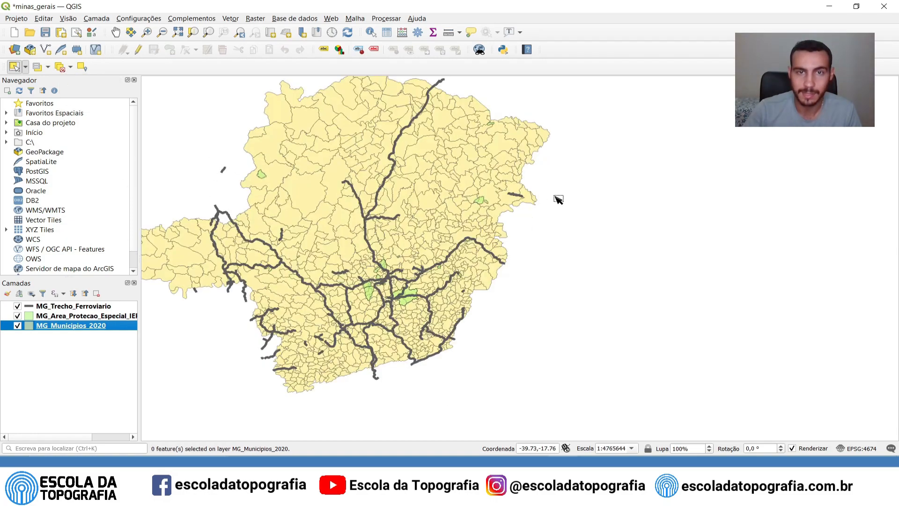
left_click_drag(557, 197, 633, 225)
left_click_drag(426, 397, 439, 306)
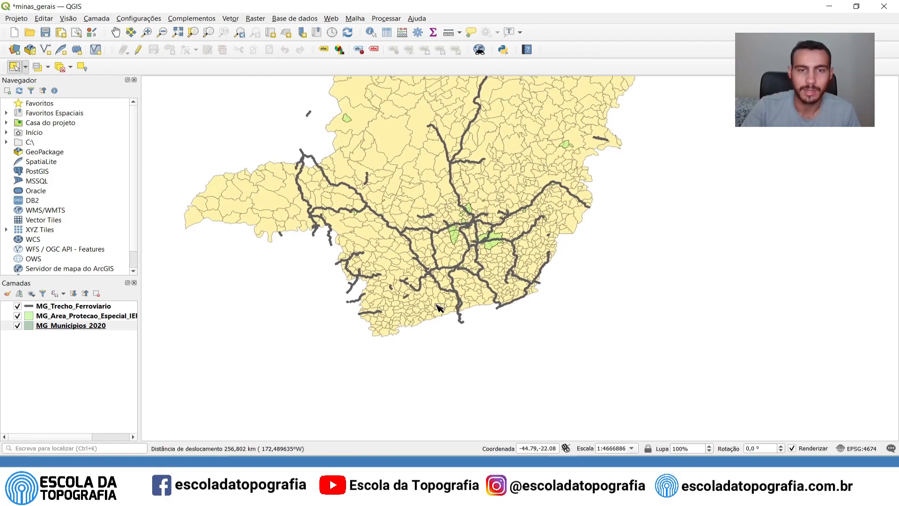
scroll(394, 314, "up", 3)
scroll(395, 314, "down", 3)
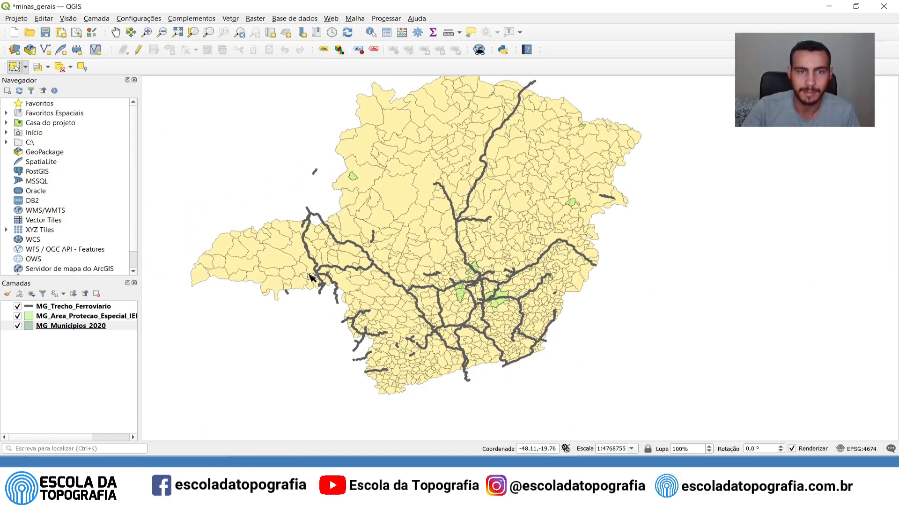
left_click(403, 380)
scroll(414, 376, "up", 2)
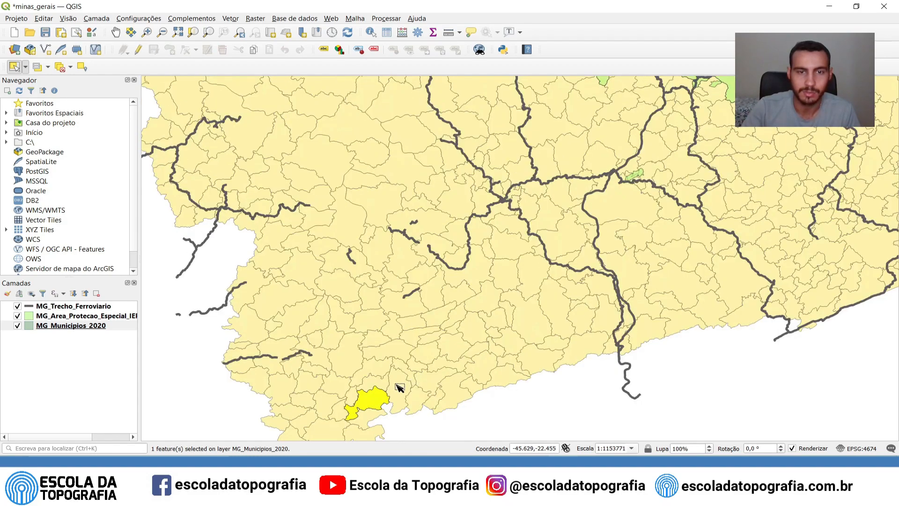
left_click_drag(387, 390, 427, 283)
left_click(402, 331, "shift")
left_click(408, 308, "shift")
left_click(374, 327, "shift")
left_click(378, 306, "shift")
left_click(366, 299, "shift")
left_click(338, 320, "shift")
left_click(328, 330, "shift")
left_click(324, 313, "shift")
left_click(333, 302, "shift")
left_click(345, 291, "shift")
left_click(310, 278, "shift")
left_click(306, 276, "shift")
left_click(344, 278, "shift")
left_click(375, 280, "shift")
left_click(410, 273, "shift")
left_click(410, 270, "shift")
left_click(392, 286, "shift")
left_click(400, 268, "shift")
left_click(424, 279, "shift")
left_click(446, 285, "shift")
left_click(463, 294, "shift")
left_click(476, 297, "shift")
left_click(489, 290, "shift")
left_click(477, 274, "shift")
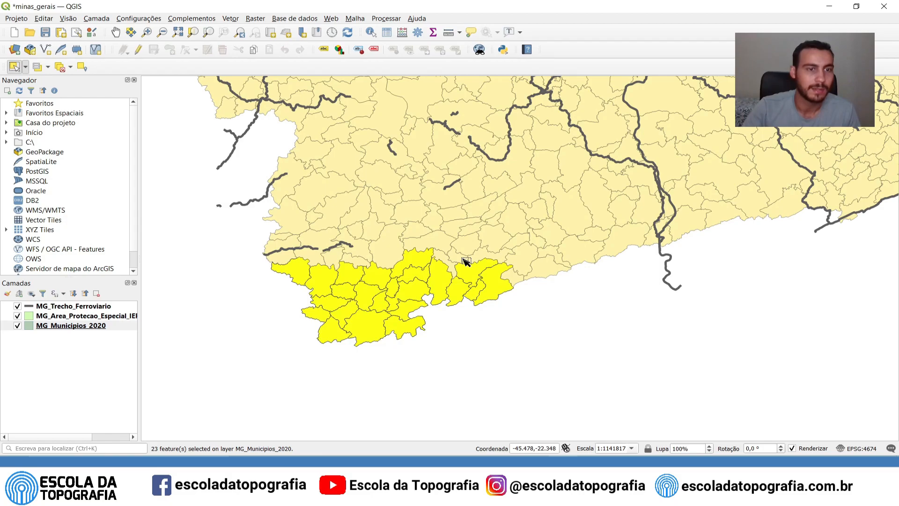
Make MG_Trecho_Ferroviario the active layer and select the isolated railway segments in the southwest of the state.
left_click(74, 309)
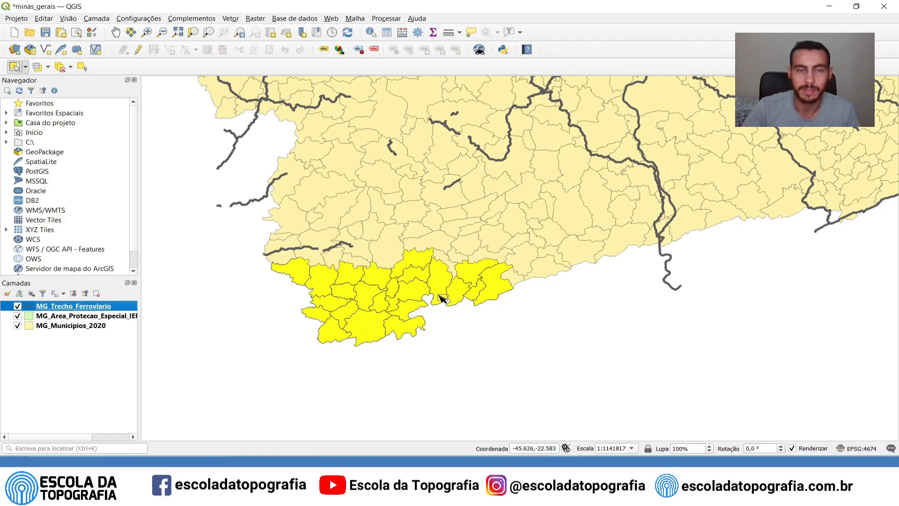
left_click(311, 250)
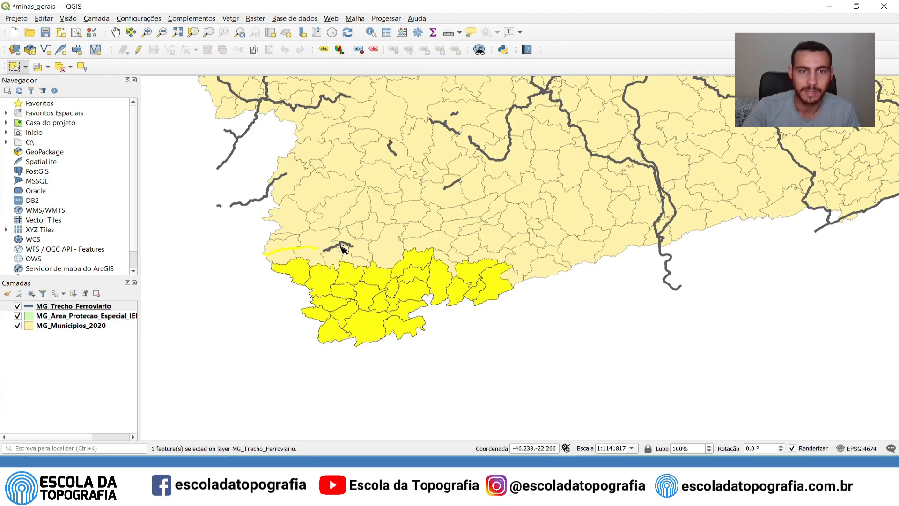
left_click(453, 185, "shift")
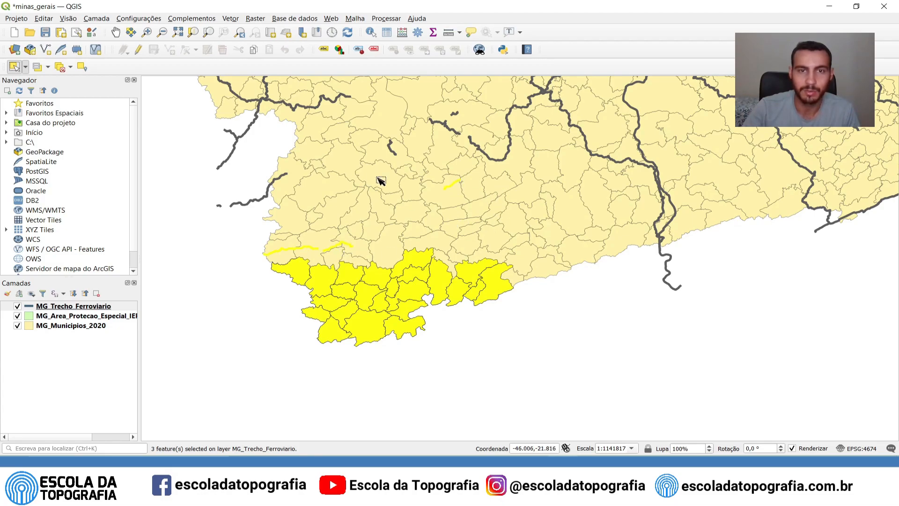
left_click(393, 151, "shift")
left_click(271, 195, "shift")
left_click(220, 206, "shift")
left_click(244, 206, "shift")
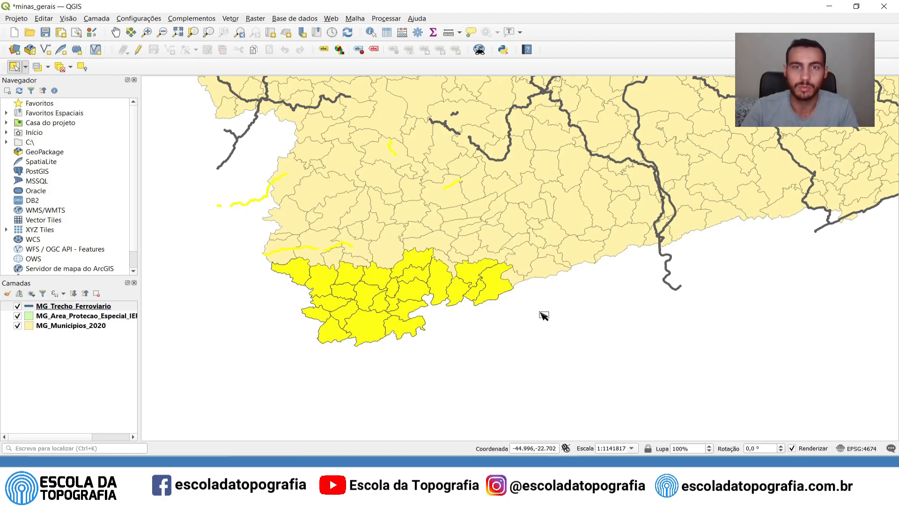
Examine the selected municipalities and railway segments on the map at several scales.
scroll(526, 260, "down", 2)
left_click_drag(571, 200, 567, 235)
scroll(530, 291, "up", 3)
scroll(571, 246, "down", 1)
scroll(515, 291, "down", 3)
scroll(471, 285, "up", 2)
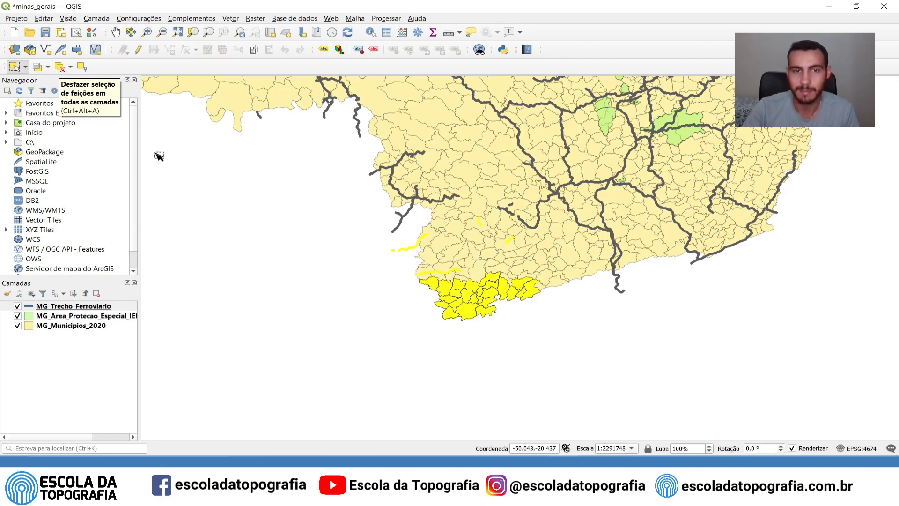
scroll(443, 302, "up", 2)
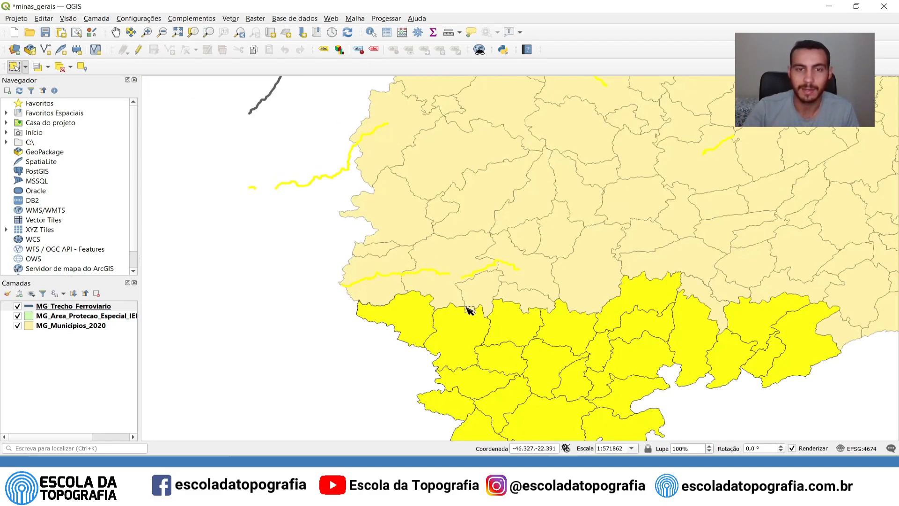
scroll(539, 358, "down", 1)
left_click_drag(539, 359, 524, 342)
scroll(505, 321, "up", 2)
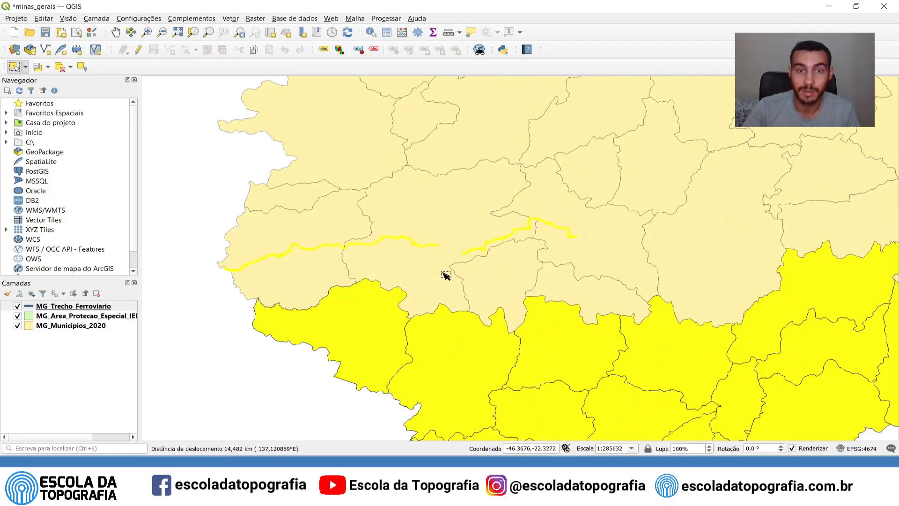
Select the two railway segments just north of the selected municipalities and clear the railway layer's selection.
left_click(412, 243)
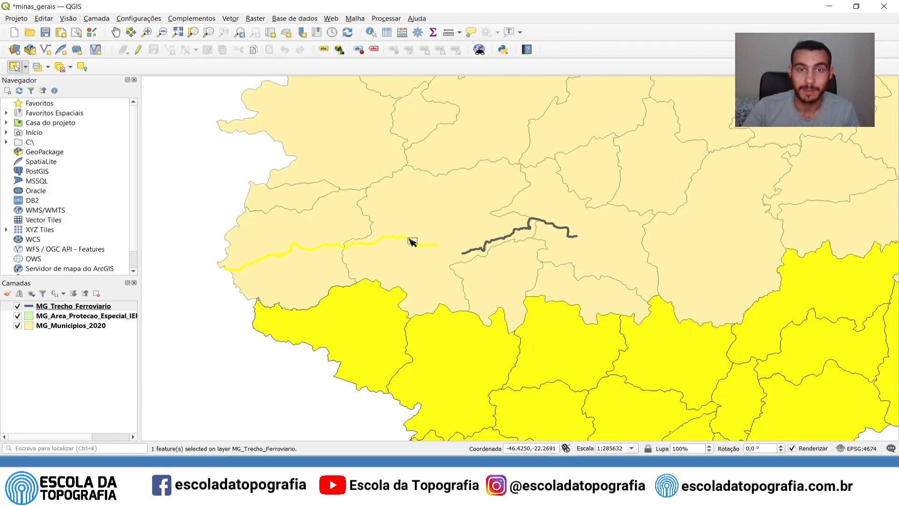
left_click(489, 249, "shift")
left_click(572, 291)
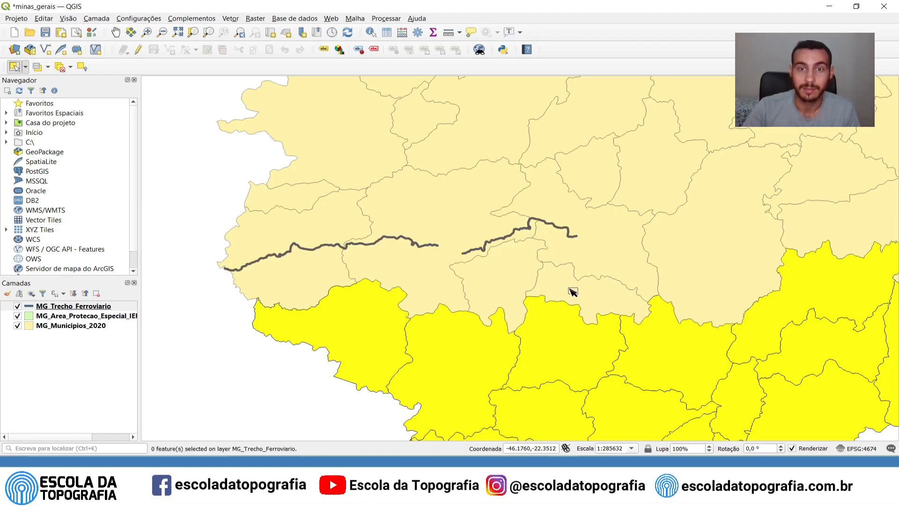
scroll(572, 291, "down", 2)
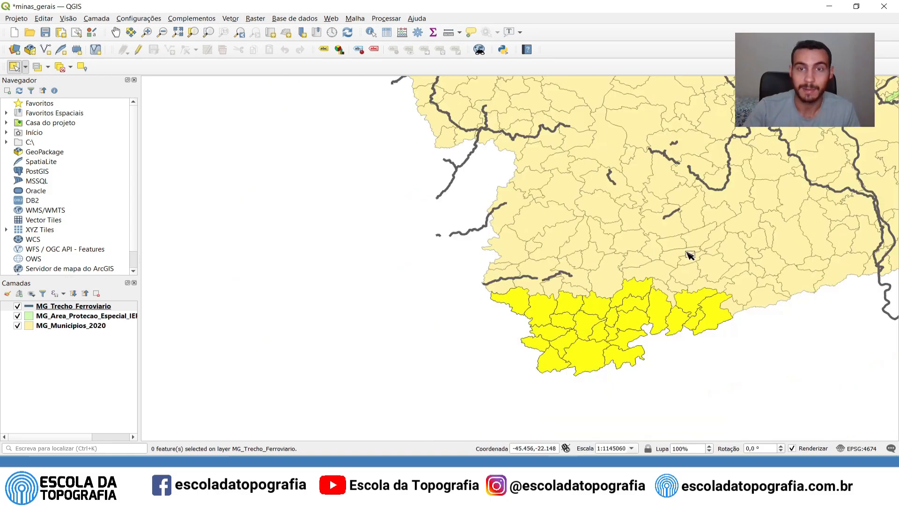
scroll(532, 295, "up", 1)
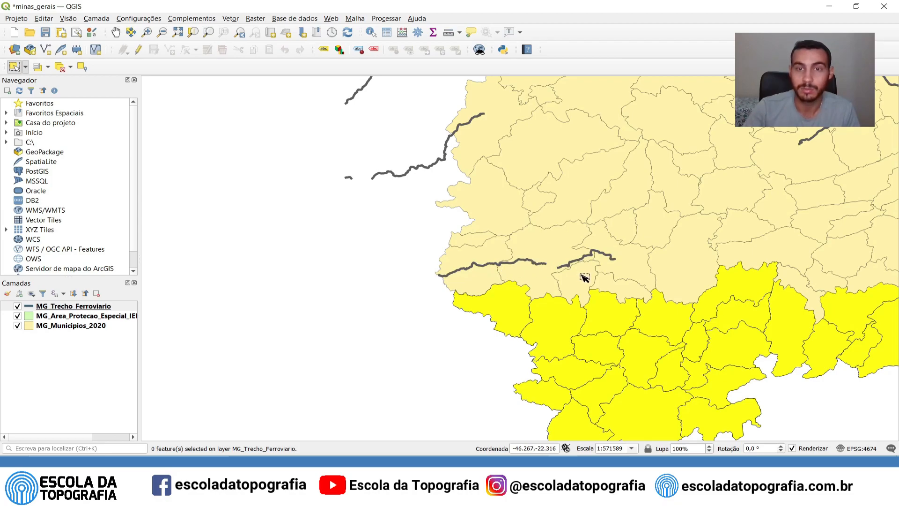
scroll(572, 286, "up", 2)
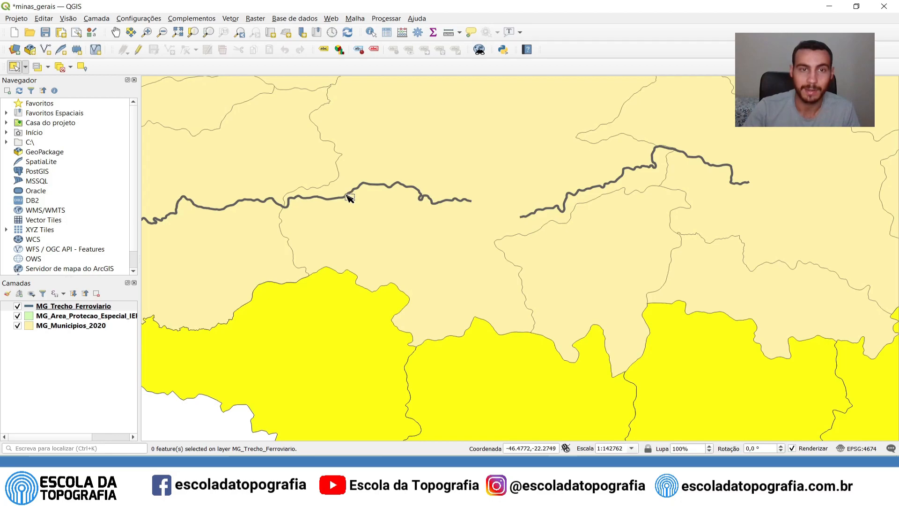
Select both railway segments north of the selected municipalities together, and deselect them by picking empty map space.
left_click(349, 198)
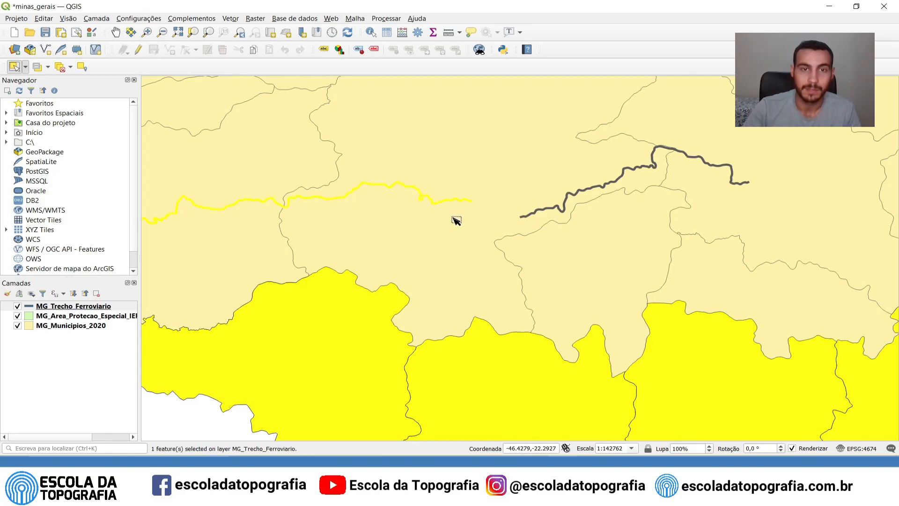
left_click(599, 189, "shift")
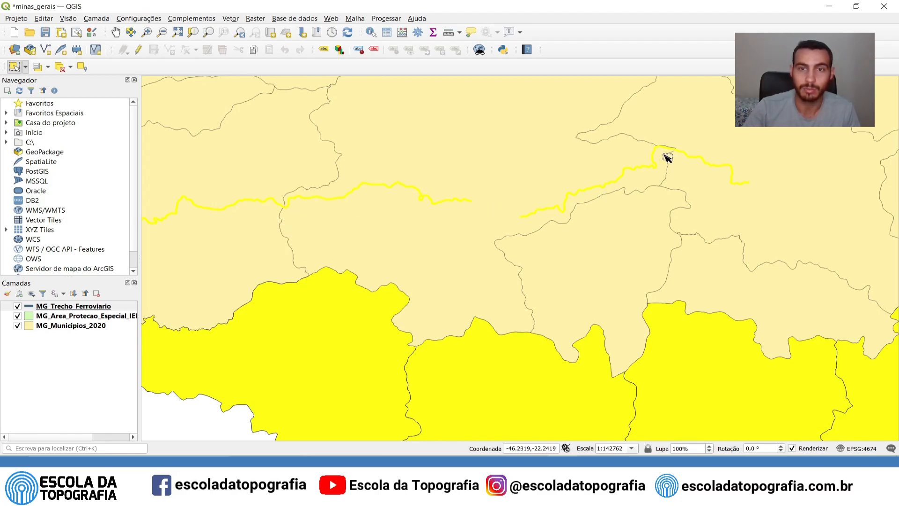
scroll(205, 248, "down", 1)
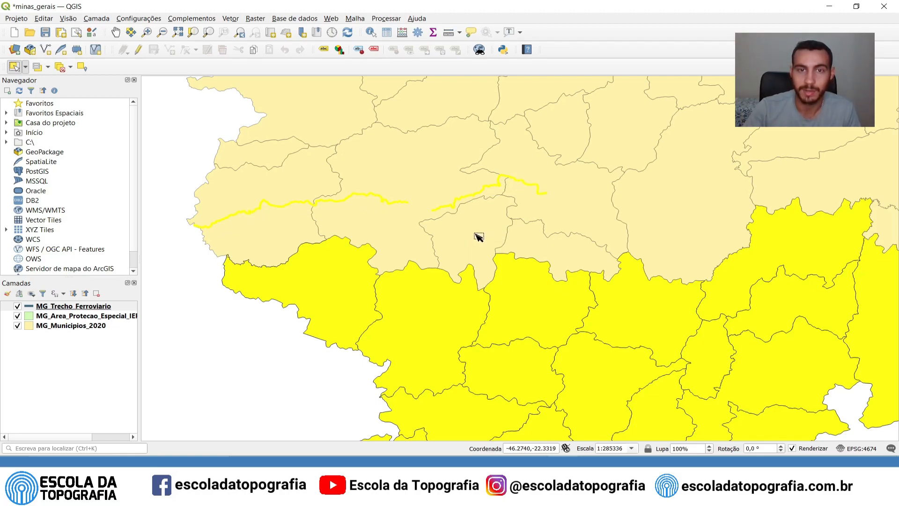
left_click(661, 198)
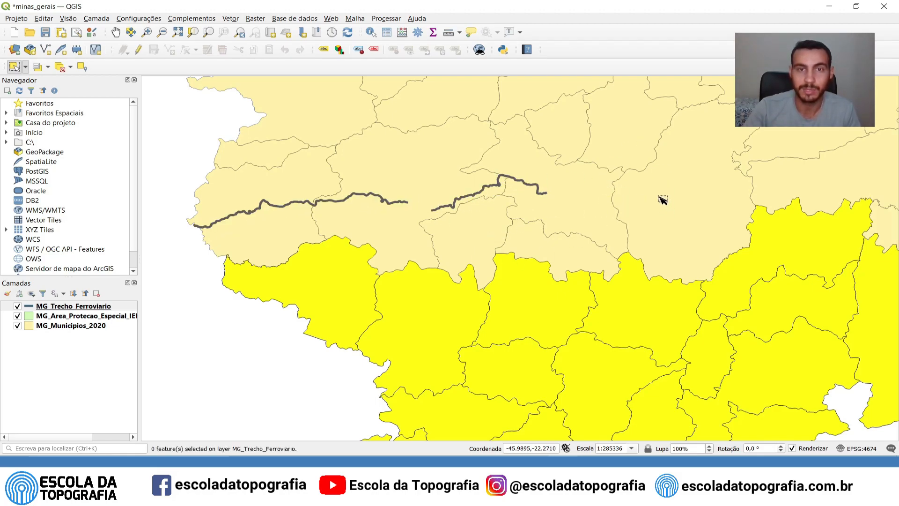
Clear the selection in all layers, including the municipalities at the state's southern tip.
scroll(674, 207, "down", 4)
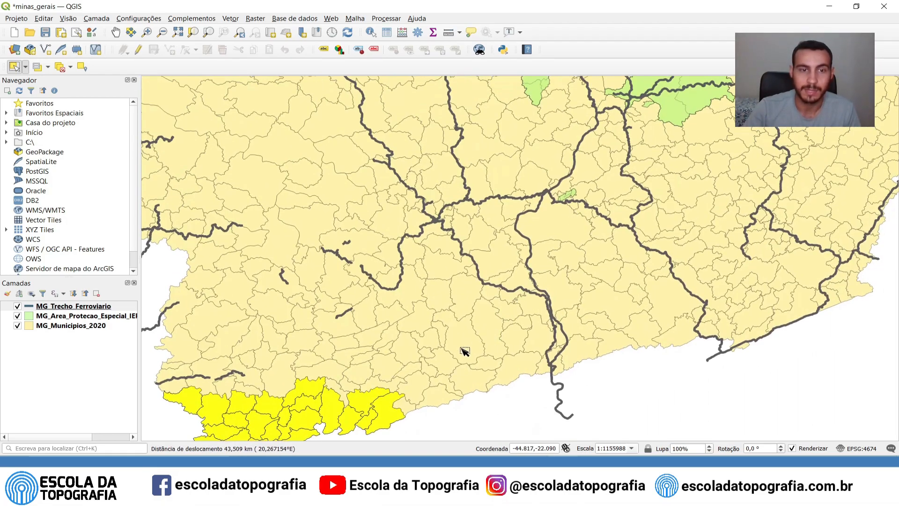
left_click_drag(465, 351, 506, 258)
left_click(60, 66)
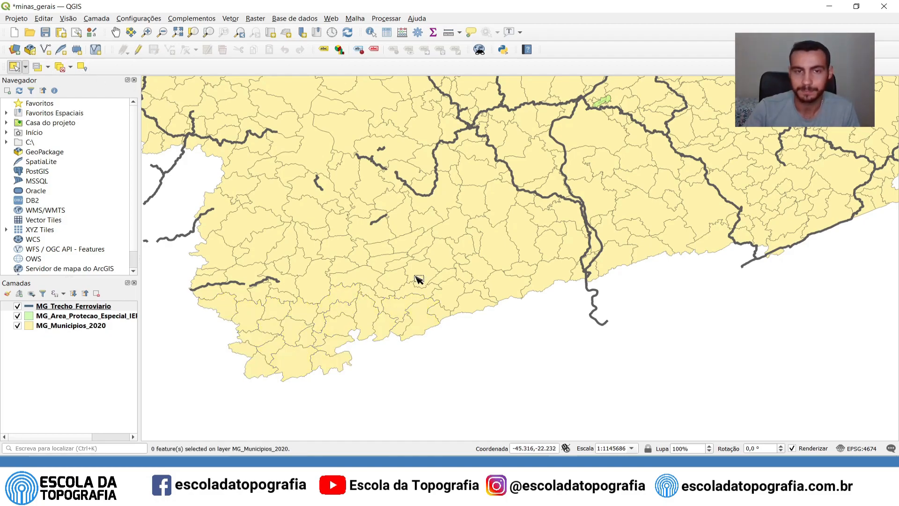
Examine the railways and protected areas in the central part of the state at several scales.
scroll(419, 279, "down", 3)
left_click_drag(438, 203, 498, 235)
scroll(488, 253, "up", 3)
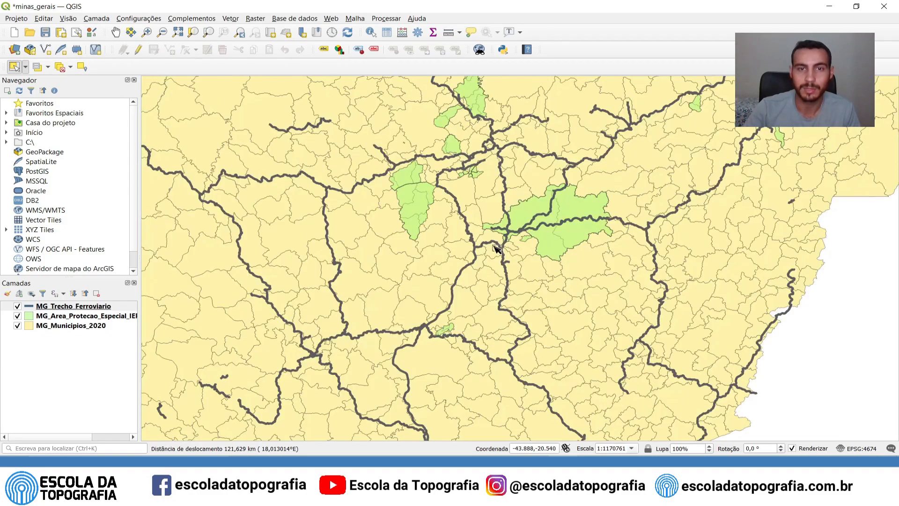
left_click_drag(580, 222, 504, 233)
scroll(505, 232, "up", 1)
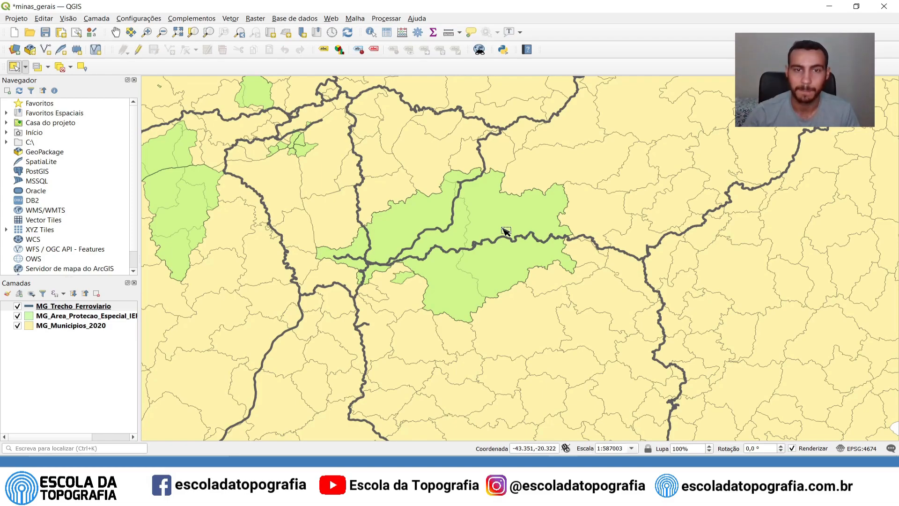
scroll(506, 230, "down", 4)
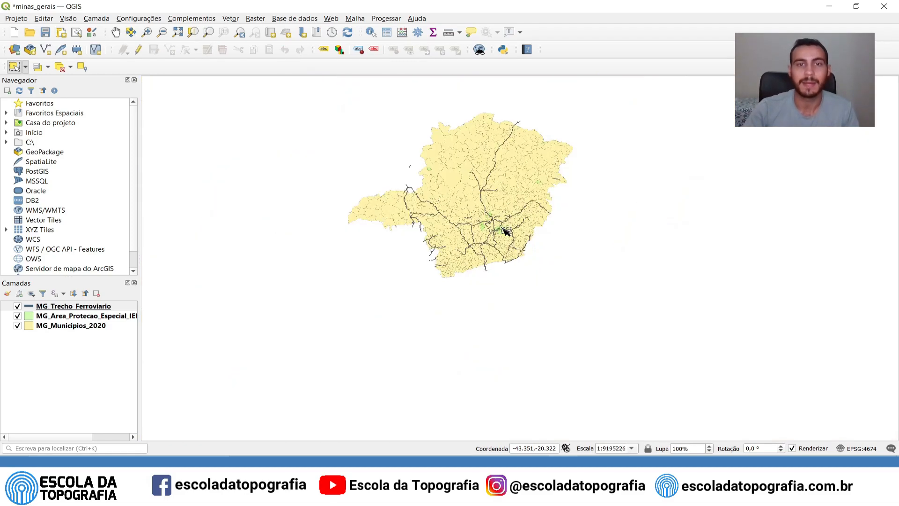
scroll(472, 232, "up", 2)
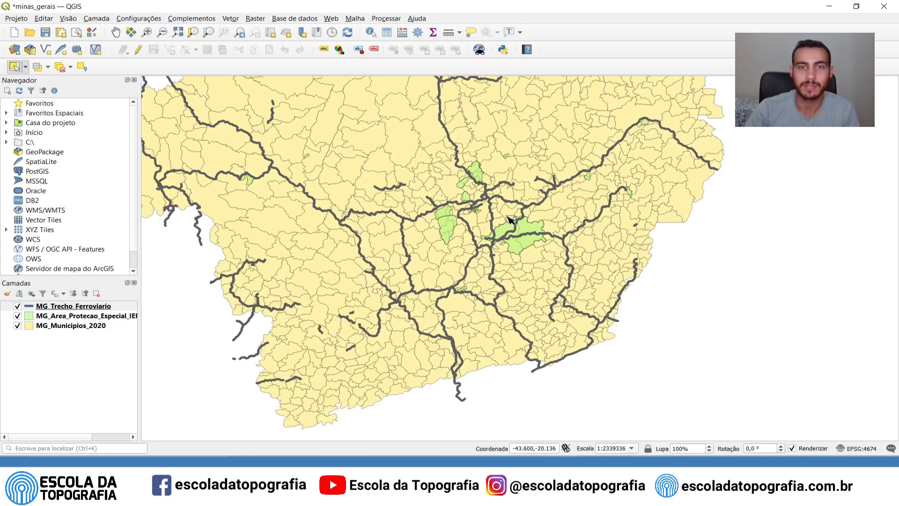
scroll(512, 220, "up", 1)
left_click_drag(532, 277, 531, 357)
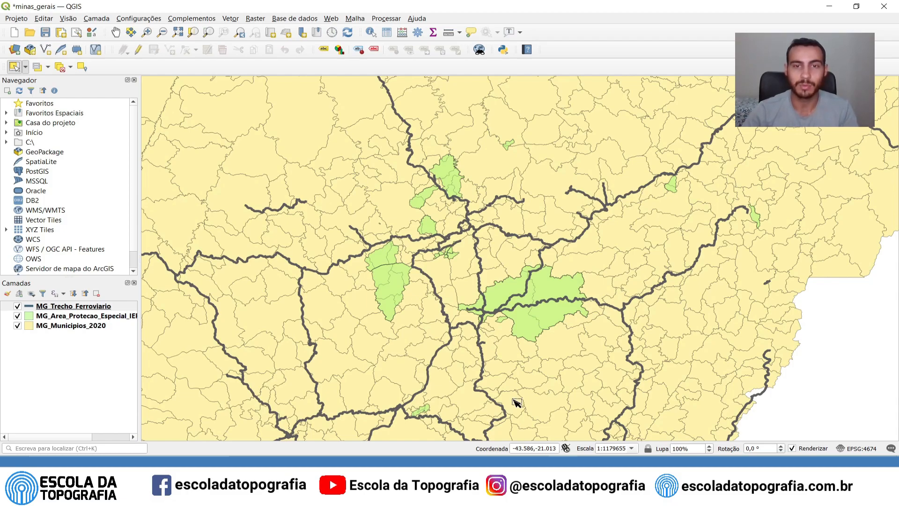
scroll(485, 165, "up", 1)
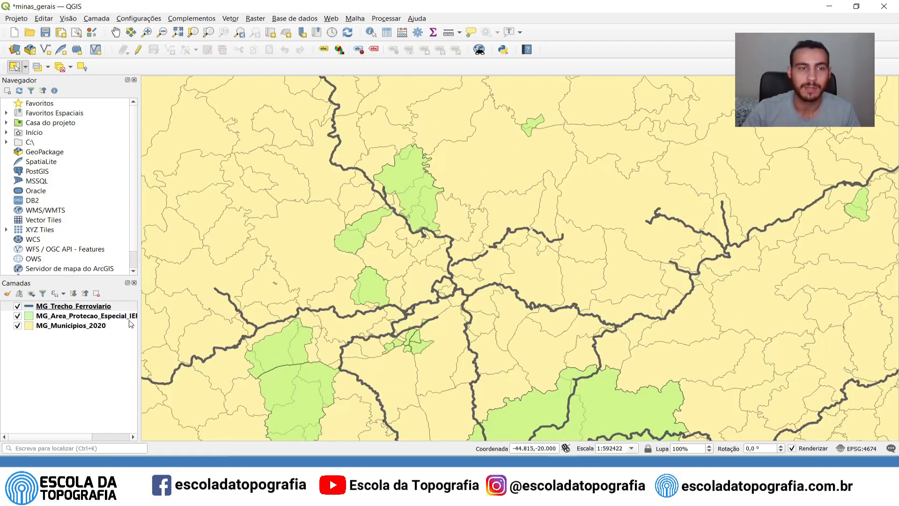
Make MG_Municipios_2020 the active layer and select two adjoining municipalities north of the western protected area.
left_click(78, 307)
left_click(80, 327)
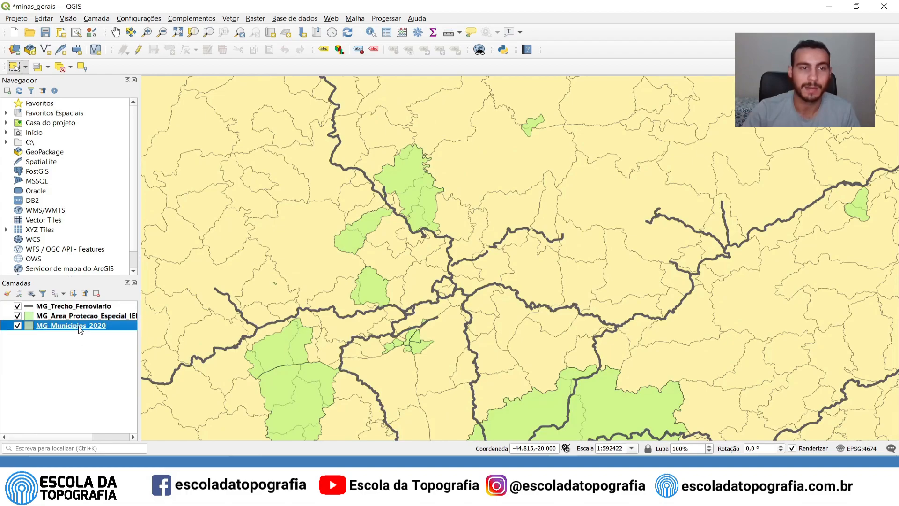
scroll(433, 333, "down", 1)
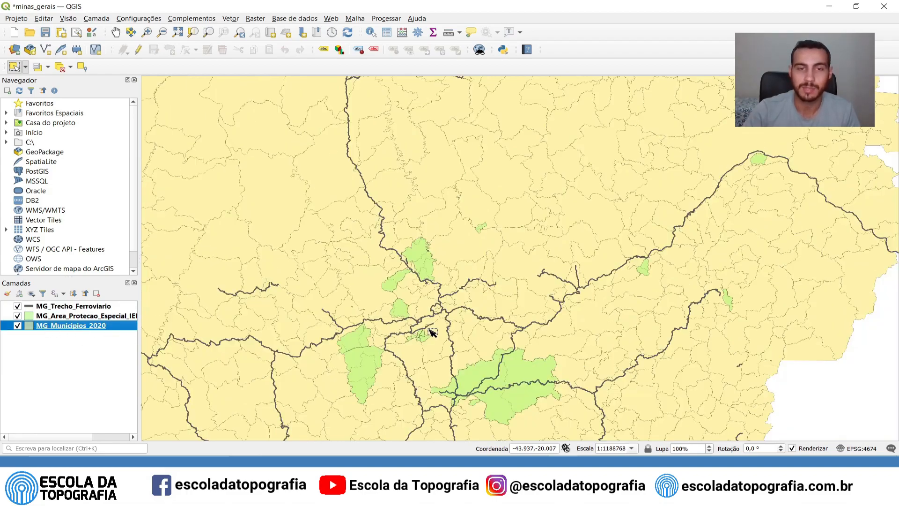
left_click_drag(433, 333, 498, 210)
scroll(463, 247, "up", 1)
left_click_drag(463, 247, 468, 273)
scroll(467, 274, "down", 1)
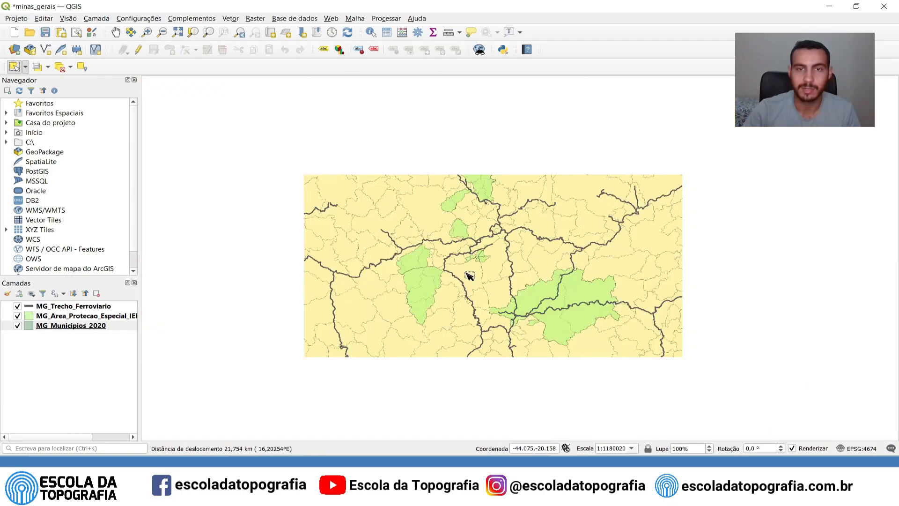
left_click(425, 203)
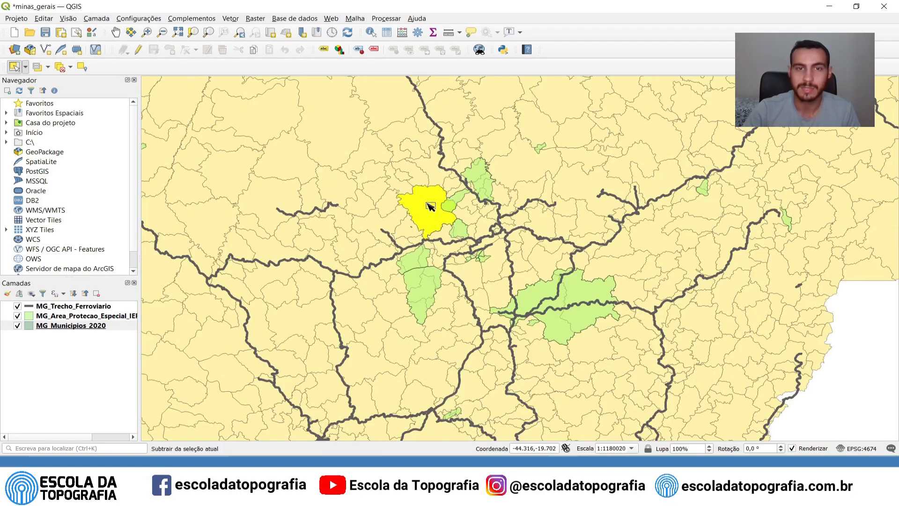
left_click(412, 228, "shift")
scroll(419, 247, "up", 4)
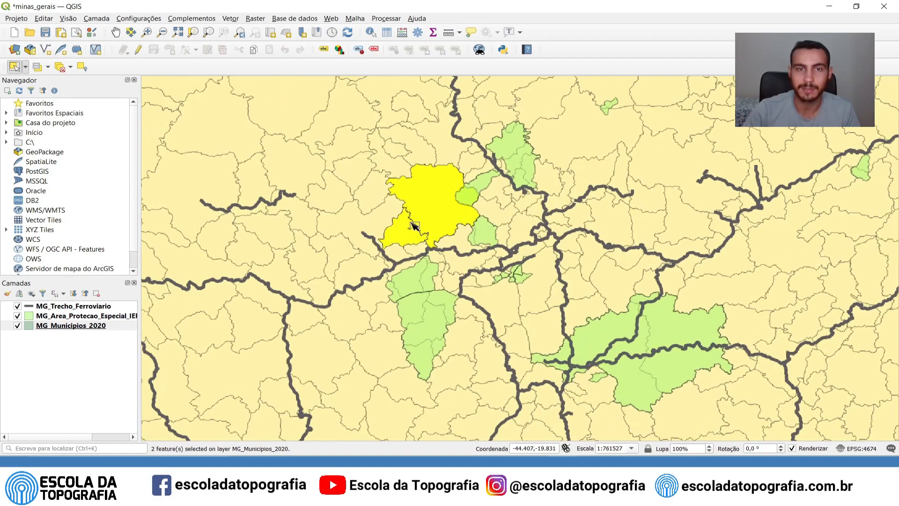
Add the neighbouring municipalities along the railway lines to the south and east to the selection.
left_click(429, 268, "shift")
left_click(365, 288, "shift")
left_click(492, 356, "shift")
left_click(536, 362, "shift")
left_click(571, 262, "shift")
left_click(648, 190, "shift")
left_click(739, 244, "shift")
left_click(679, 302, "shift")
left_click(651, 318, "shift")
Extend the municipality selection southward around the small cluster of protected areas and beside the large western one.
scroll(633, 357, "down", 1)
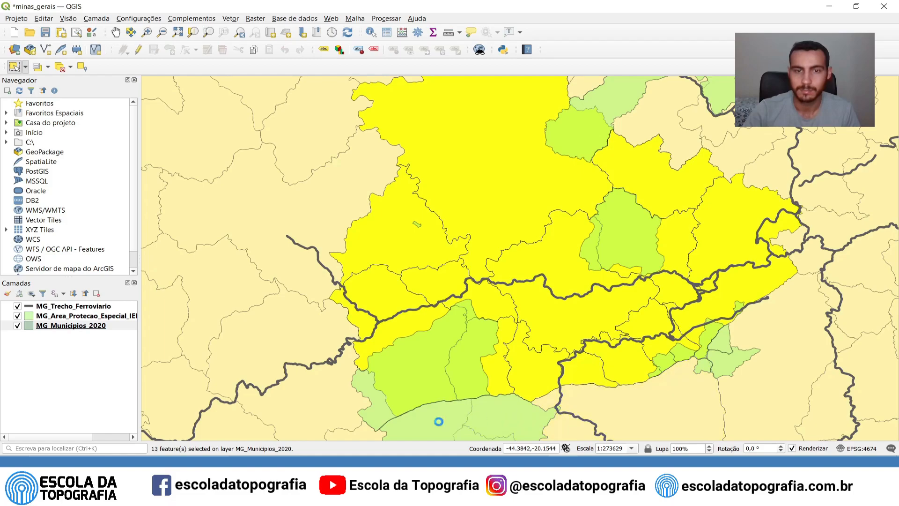
scroll(754, 294, "down", 1)
left_click(754, 294, "shift")
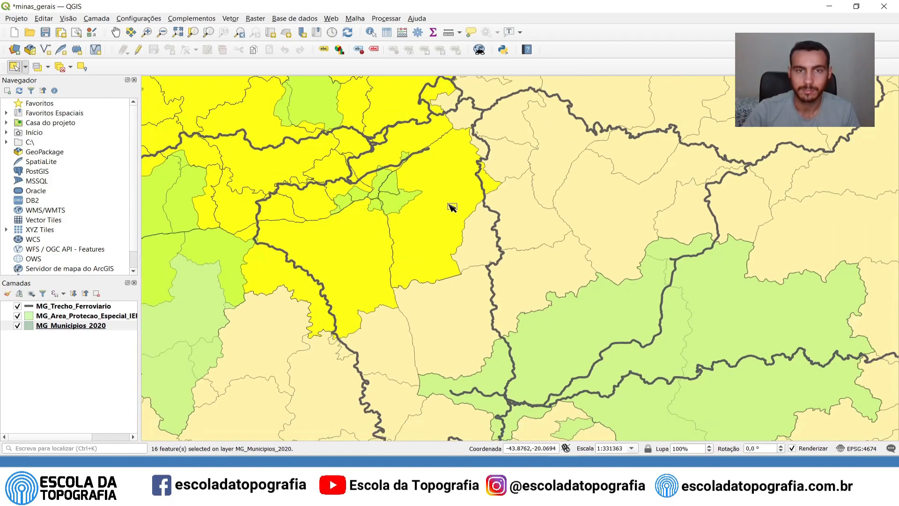
scroll(540, 297, "down", 2)
left_click(536, 280, "shift")
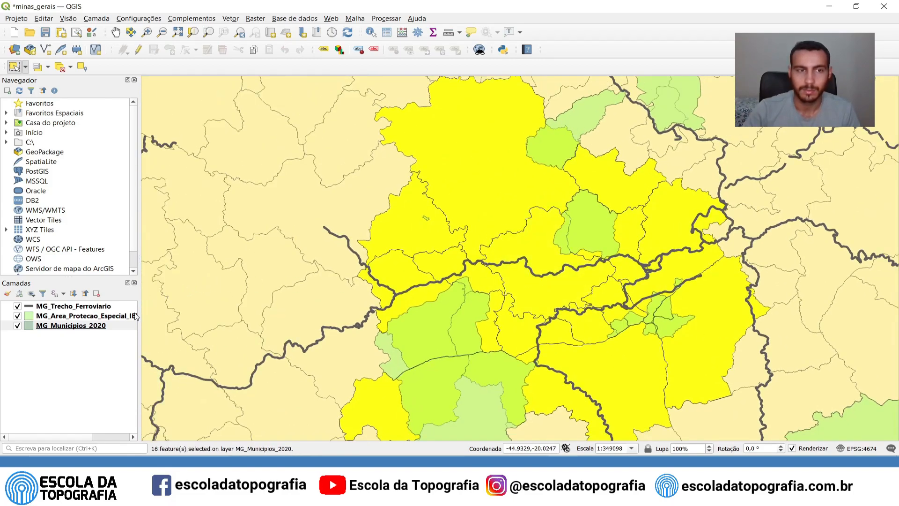
Make MG_Trecho_Ferroviario the active layer and select the main railway lines crossing the selected municipalities.
left_click(74, 307)
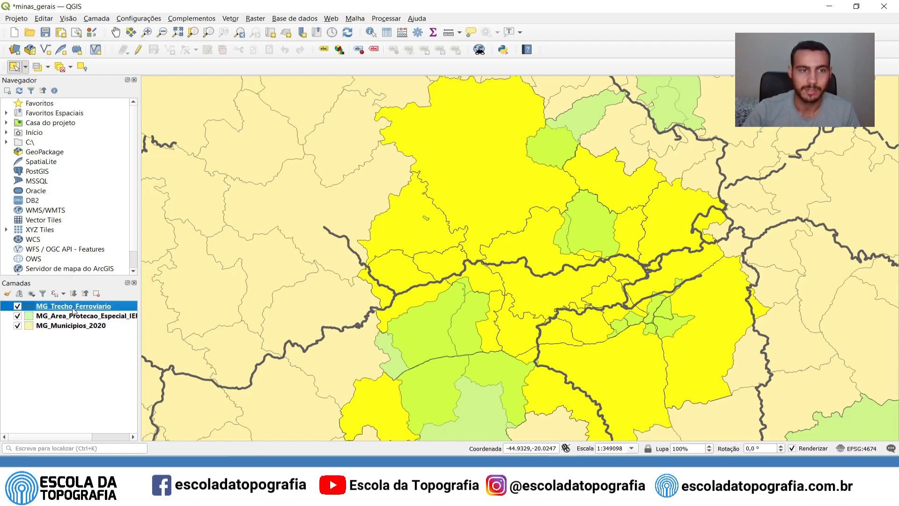
left_click(481, 266)
left_click(631, 299)
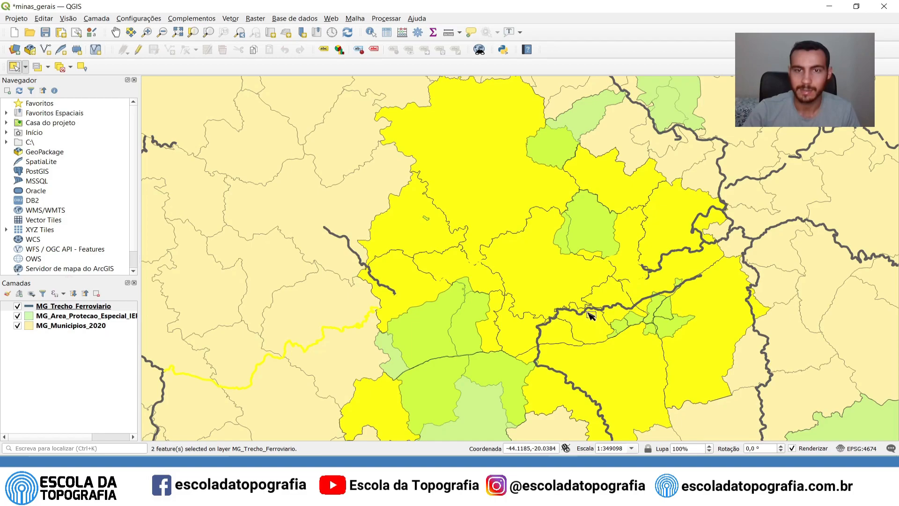
left_click(590, 313, "shift")
left_click(677, 252, "shift")
Add the short railway segments in the northeast of the selected municipalities to the railway selection.
scroll(663, 280, "up", 3)
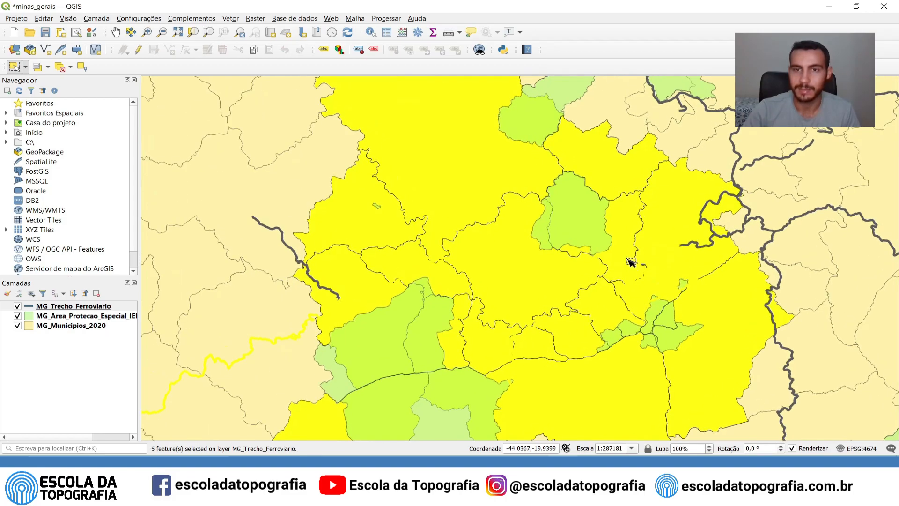
left_click(648, 263, "shift")
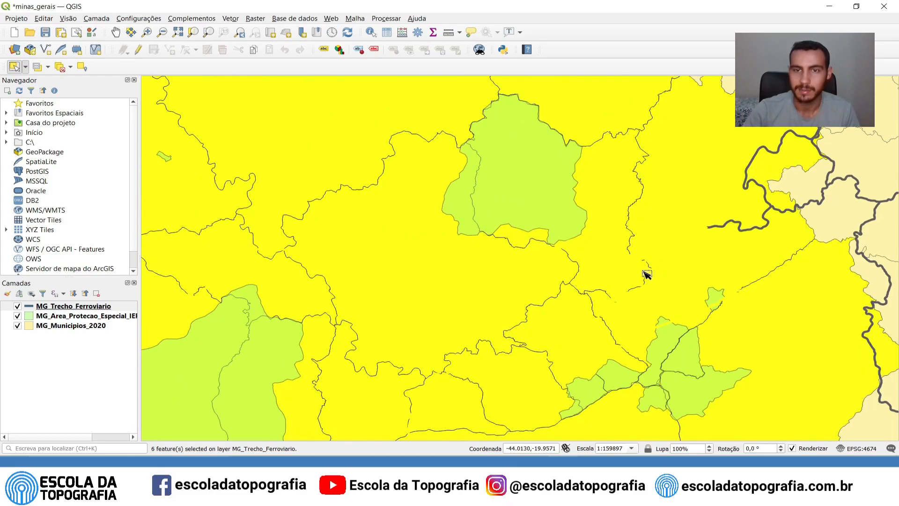
left_click(762, 229, "shift")
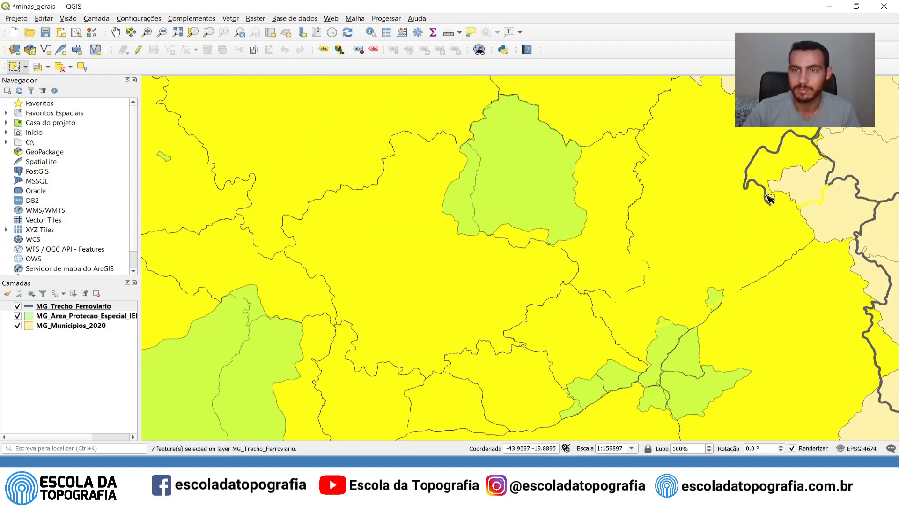
left_click(767, 195, "shift")
scroll(777, 217, "down", 2)
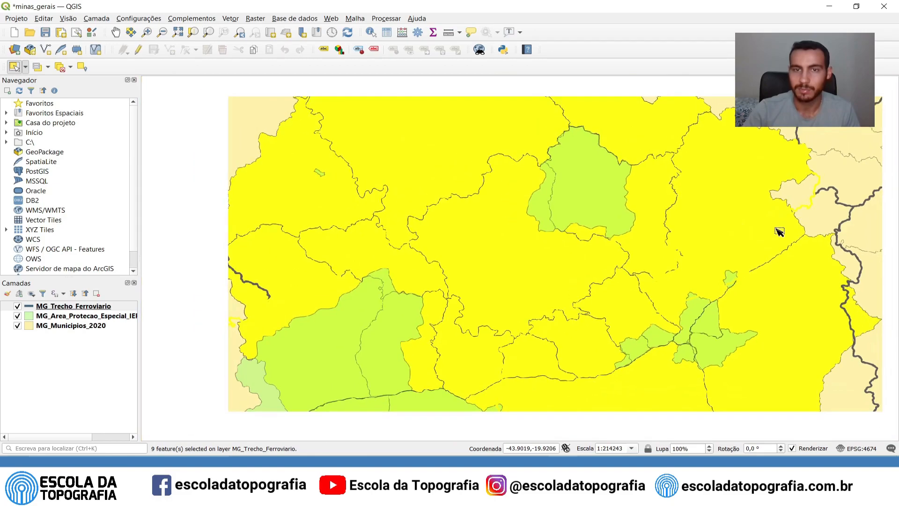
Make MG_Municipios_2020 active and add the municipalities around the southern end of the western protected area to the selection.
left_click_drag(763, 317, 693, 193)
scroll(554, 187, "down", 1)
left_click_drag(555, 187, 580, 154)
left_click(70, 326)
left_click(513, 282, "shift")
left_click(409, 292, "shift")
left_click(394, 345, "shift")
left_click(280, 328, "shift")
left_click(258, 183, "shift")
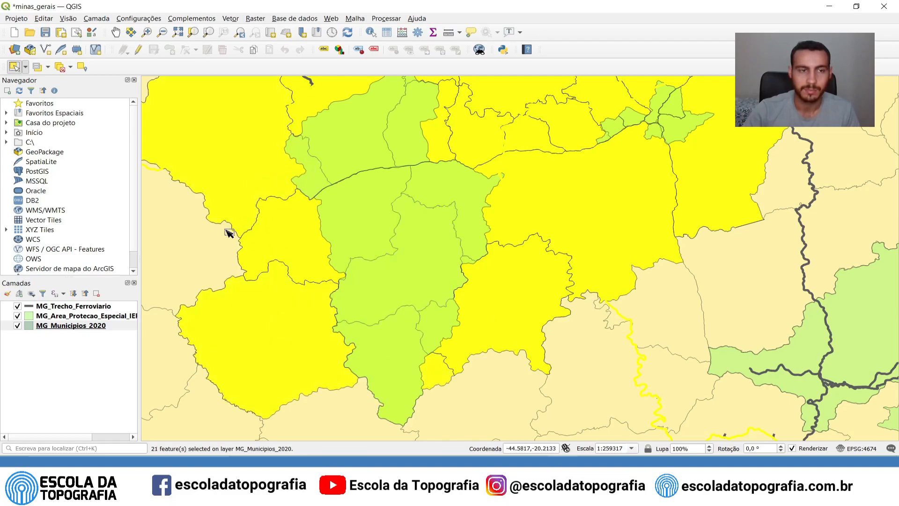
Make MG_Area_Protecao_Especial_IEF_ICMBio_2020_jul the active layer and select the protected areas lying within the selected municipalities.
left_click(85, 317)
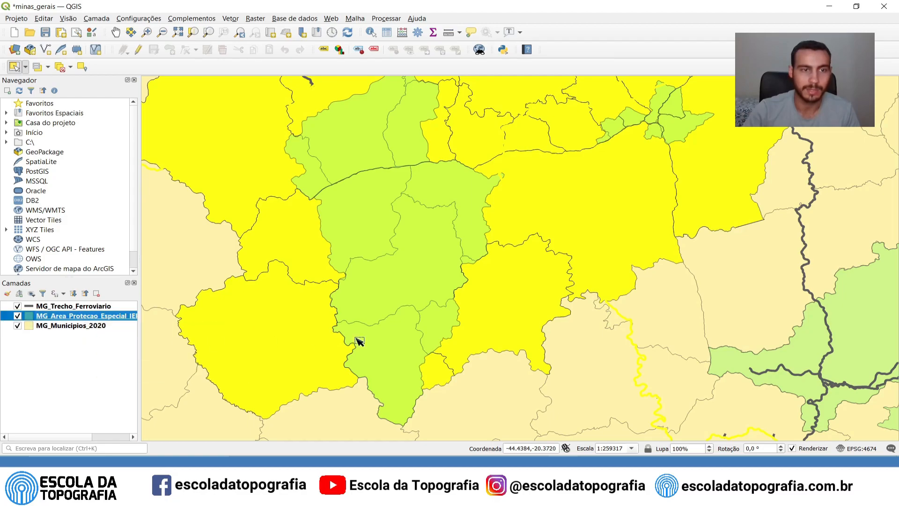
left_click(450, 235)
left_click(380, 145, "shift")
left_click_drag(538, 190, 522, 299)
left_click(538, 331, "shift")
left_click(513, 333, "shift")
left_click(479, 321, "shift")
left_click(474, 334, "shift")
left_click(457, 203, "shift")
left_click(398, 120, "shift")
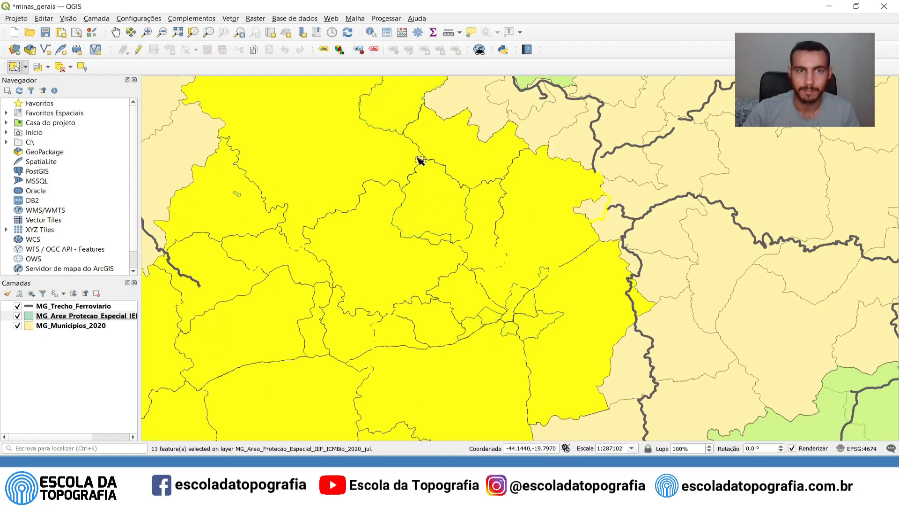
left_click(237, 194, "shift")
Make MG_Trecho_Ferroviario active and add the unselected railway branch at the western edge of the selected municipalities.
left_click(75, 306)
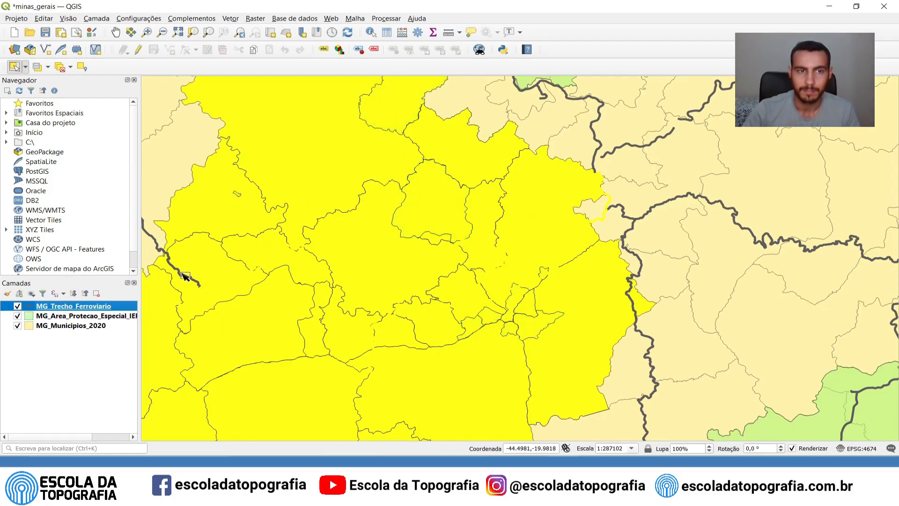
left_click(207, 293)
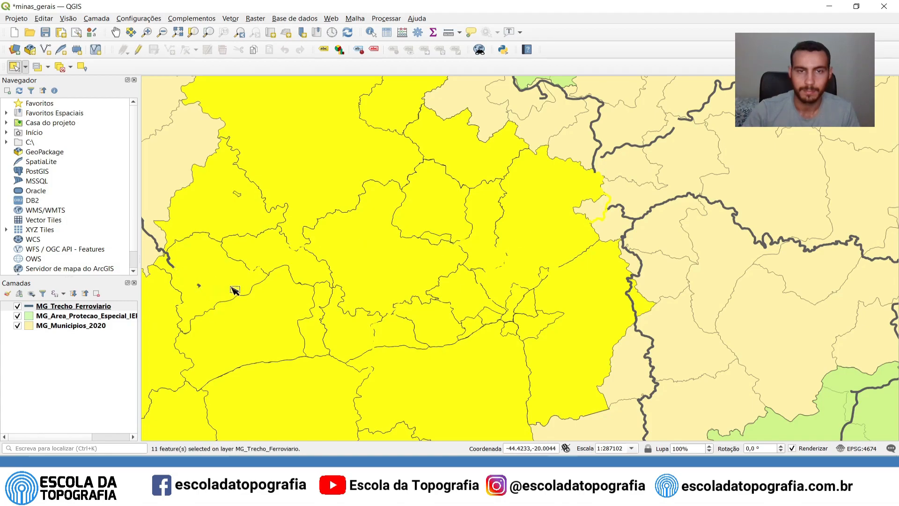
scroll(234, 290, "down", 4)
scroll(363, 251, "up", 2)
left_click(357, 248, "shift")
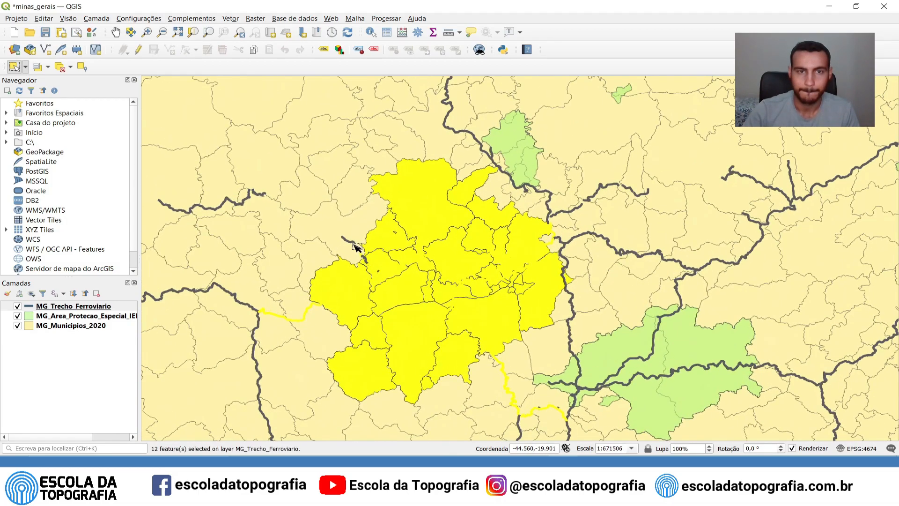
scroll(363, 257, "up", 3)
left_click(367, 262, "shift")
left_click(336, 215, "shift")
left_click(283, 156, "shift")
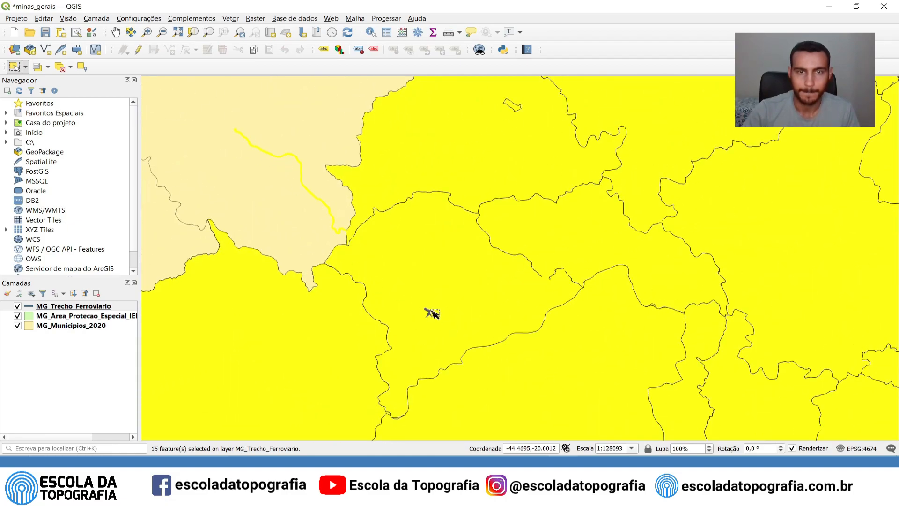
Add the tiny leftover railway segments inside the western selected municipality to the railway selection.
scroll(436, 322, "up", 3)
left_click(427, 313, "shift")
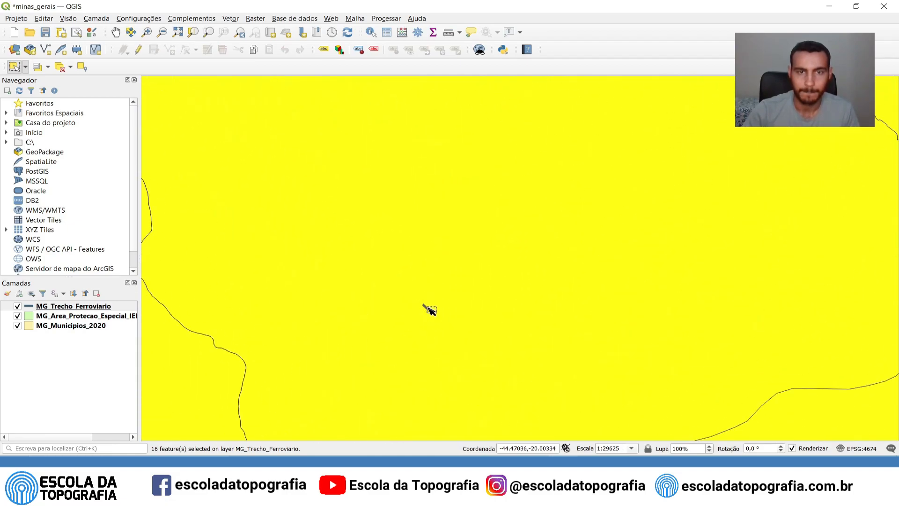
left_click(429, 310, "shift")
scroll(488, 299, "down", 4)
left_click_drag(605, 288, 527, 261)
scroll(527, 261, "down", 1)
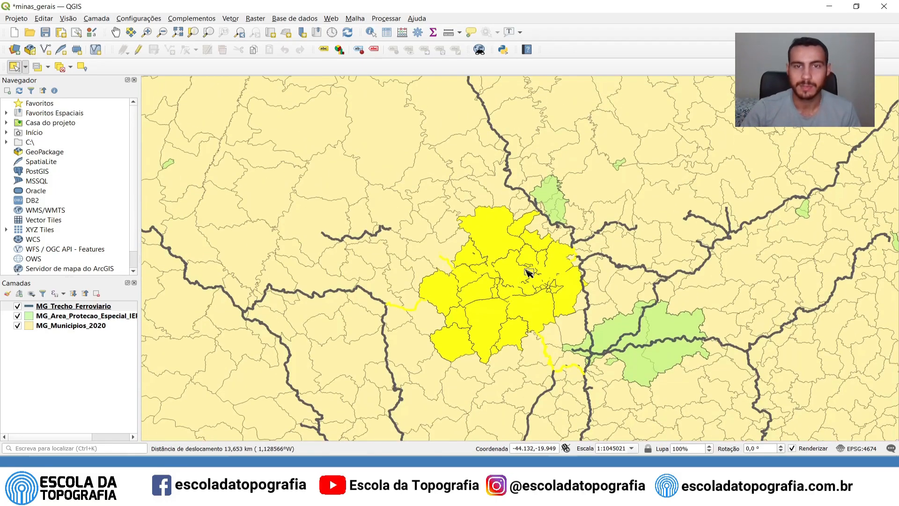
Export only the selected features of MG_Municipios_2020 as a Shapefile named camadas_exportadas and add it to the map.
scroll(522, 267, "up", 1)
left_click_drag(428, 351, 433, 321)
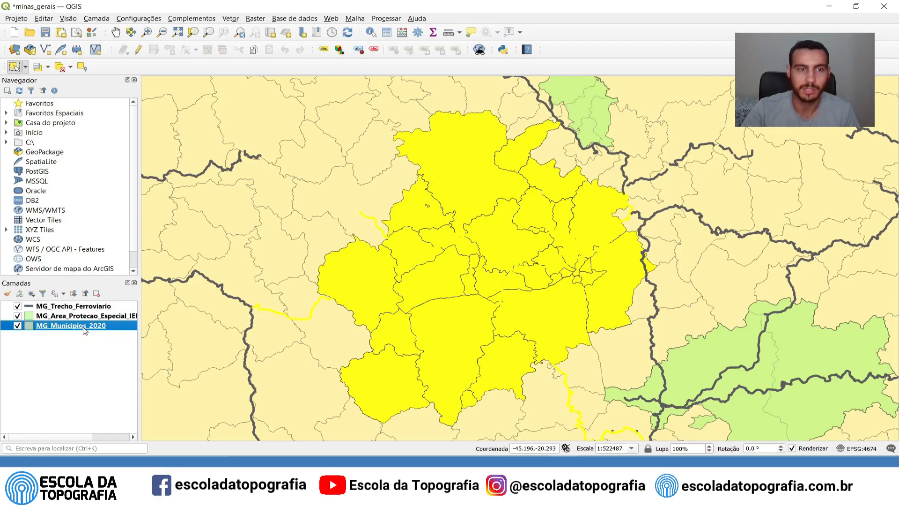
right_click(85, 330)
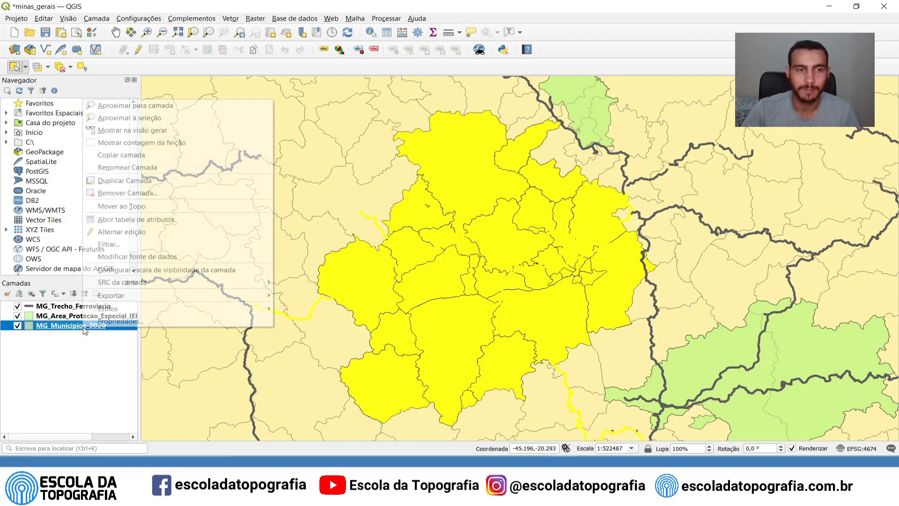
mouse_move(154, 294)
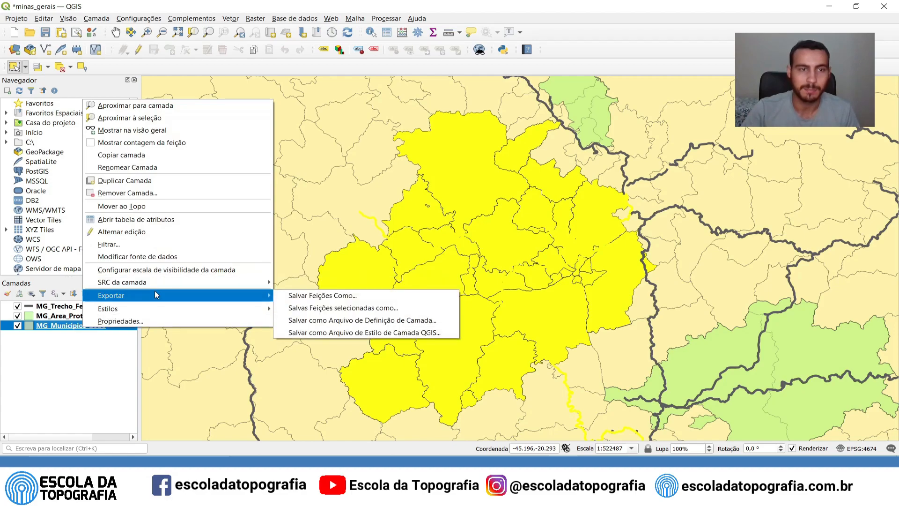
left_click(395, 300)
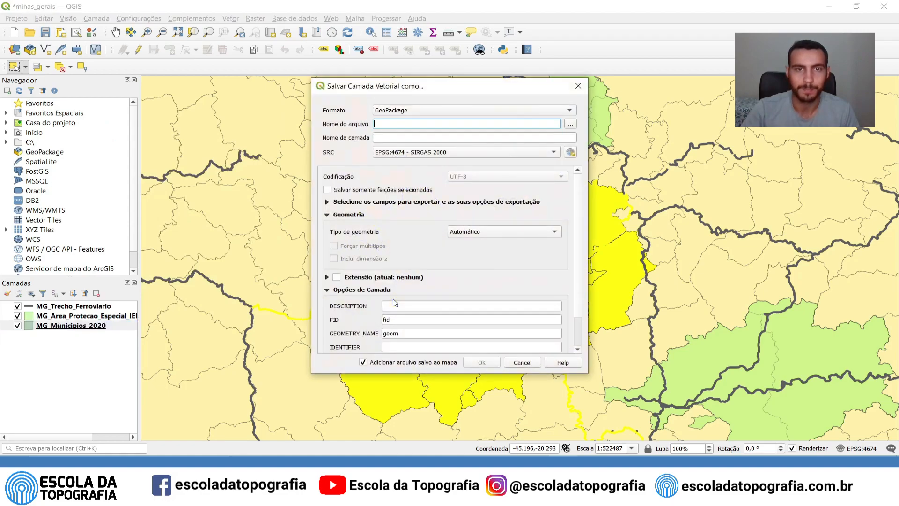
left_click(573, 111)
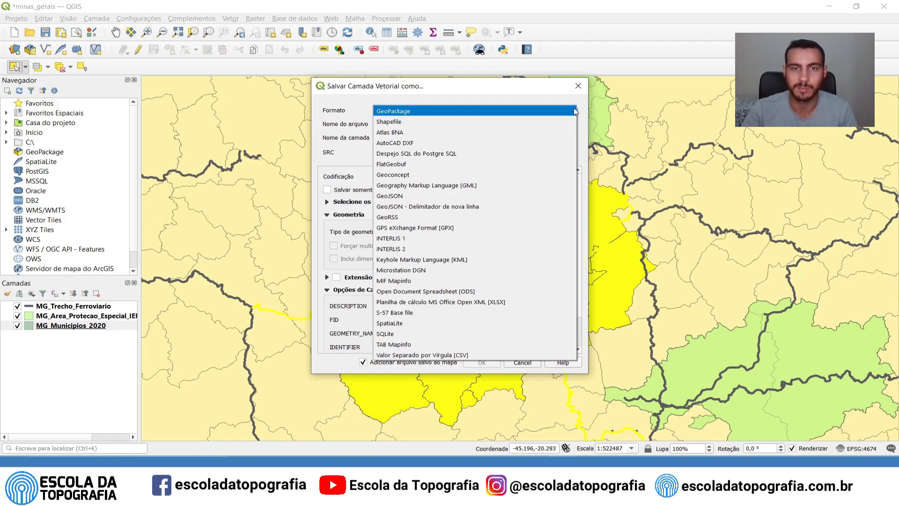
left_click(392, 123)
left_click(531, 125)
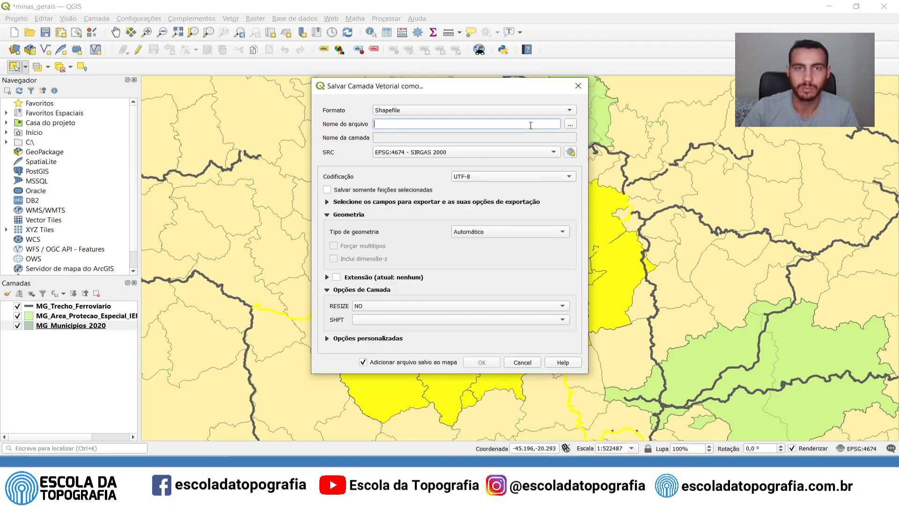
type("camadas_exportadas")
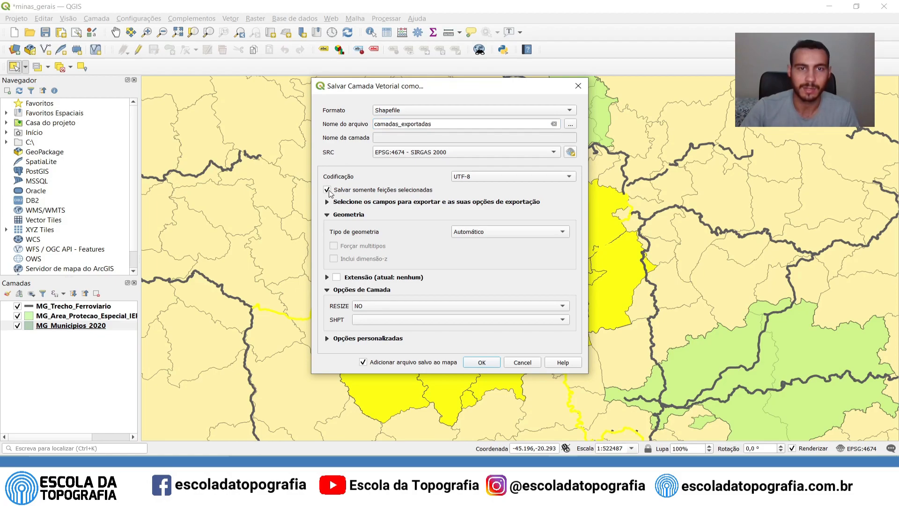
left_click(482, 362)
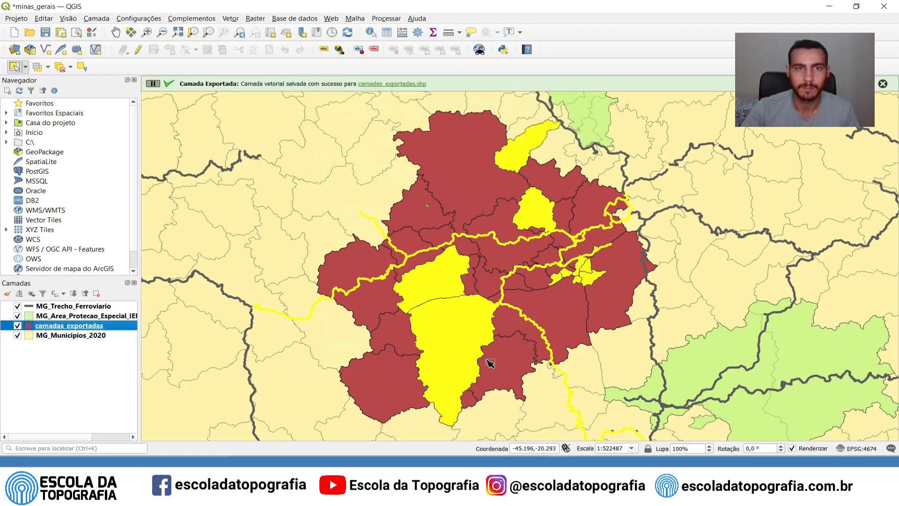
Hide the protected-area, railway and municipality source layers, leaving only camadas_exportadas displayed.
left_click(18, 316)
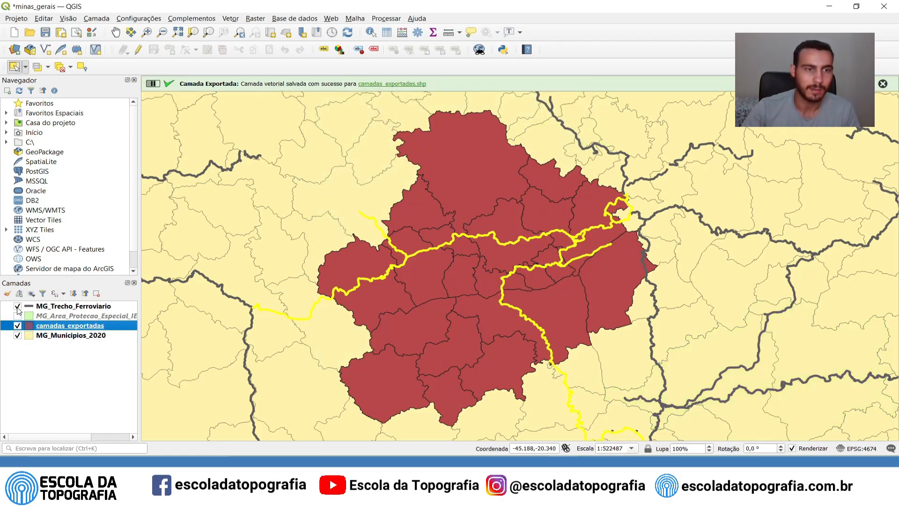
left_click(17, 306)
left_click(18, 335)
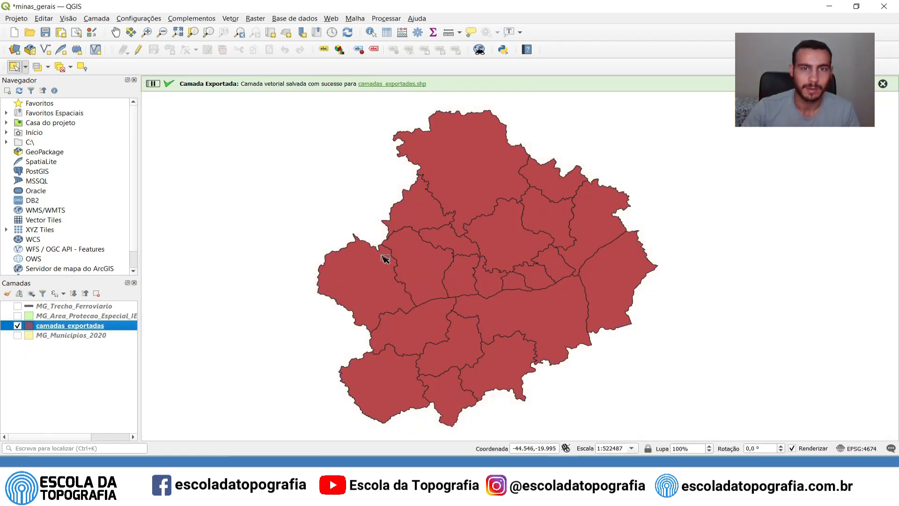
scroll(393, 263, "down", 2)
scroll(393, 263, "up", 2)
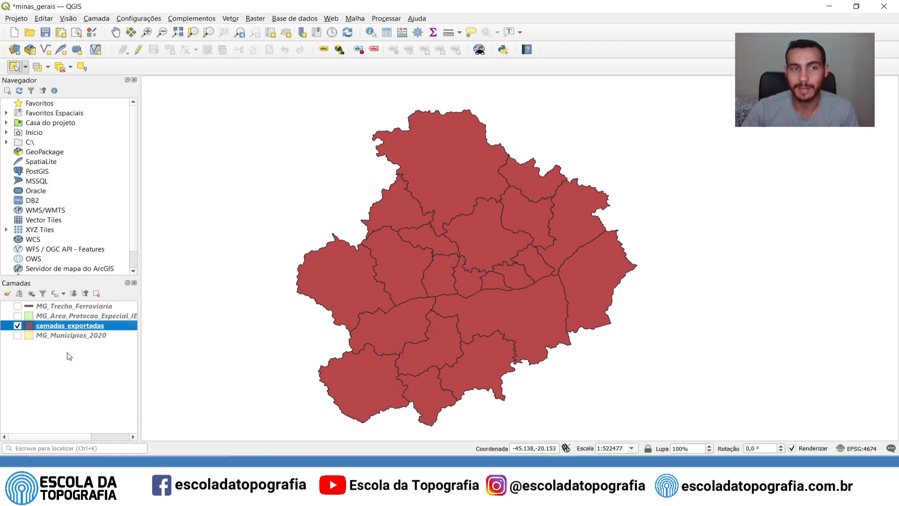
Display MG_Trecho_Ferroviario and export only its selected features as a Shapefile named ferrovias, added to the map.
left_click(74, 307)
left_click(17, 307)
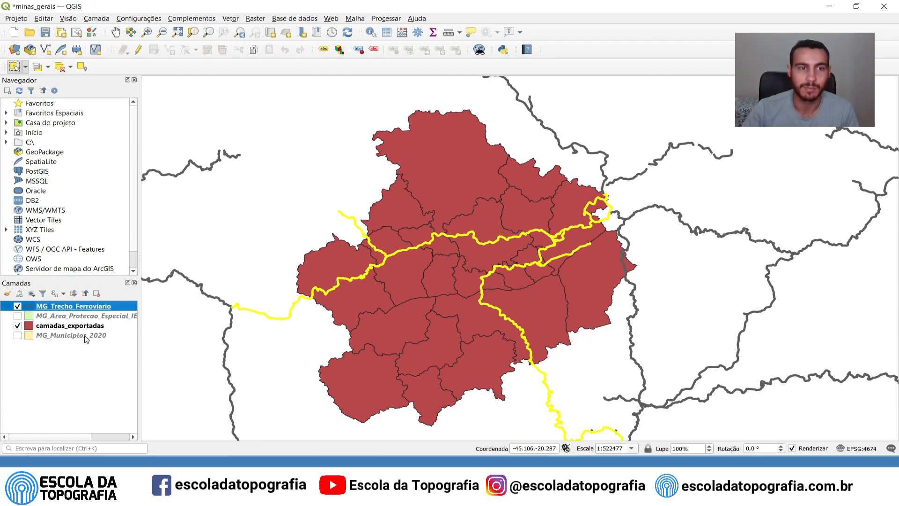
right_click(71, 310)
mouse_move(211, 275)
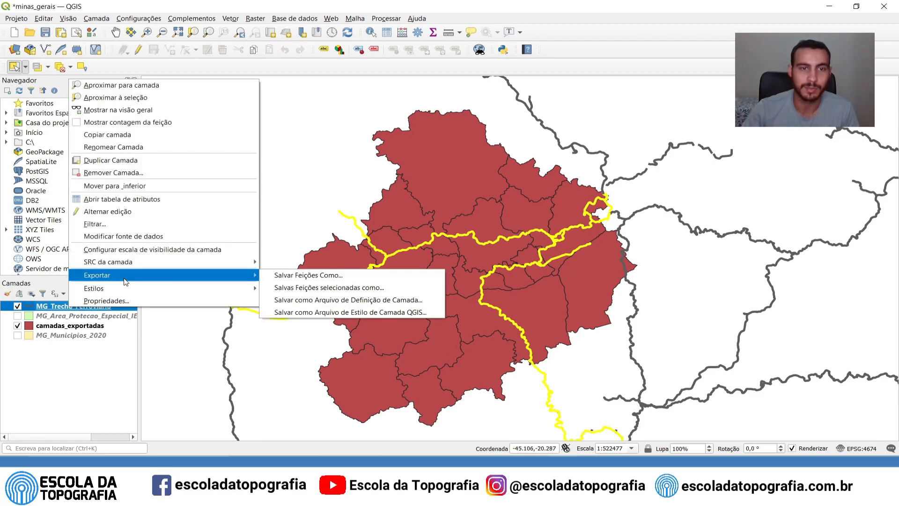
left_click(328, 281)
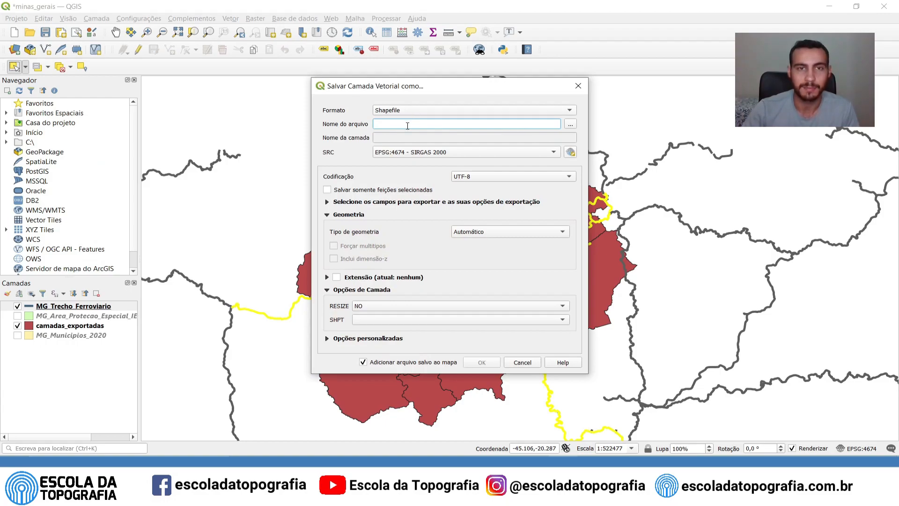
type("ferrovias")
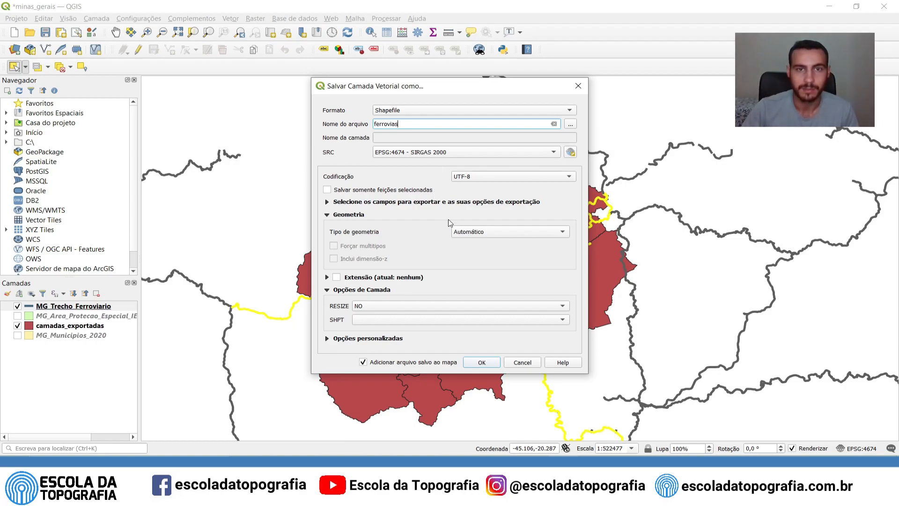
left_click(337, 190)
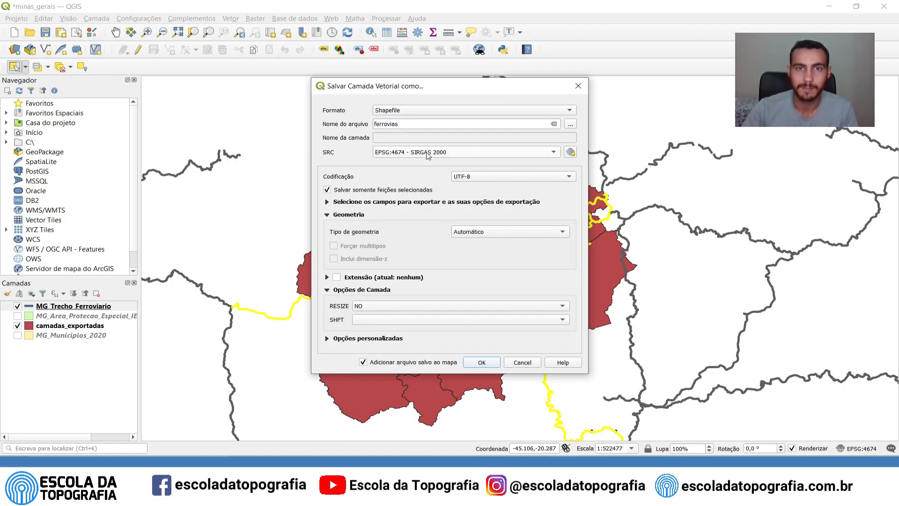
left_click(479, 362)
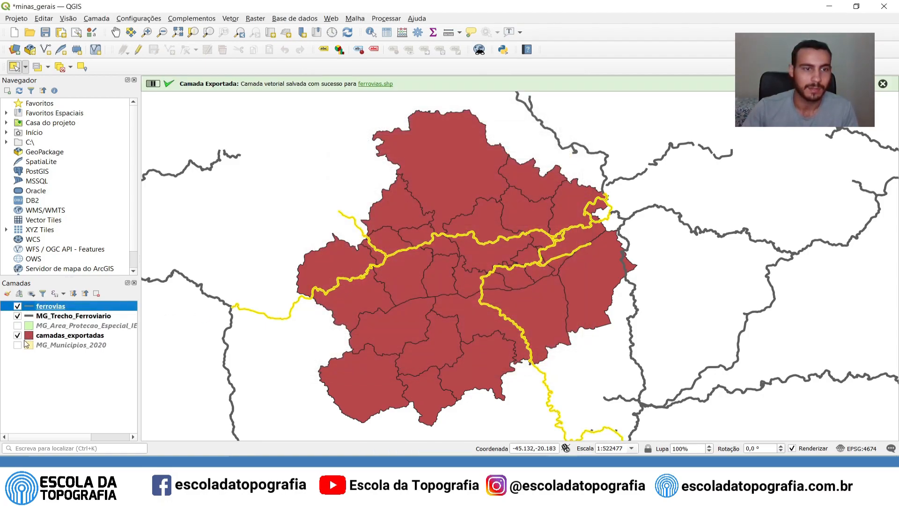
Hide MG_Trecho_Ferroviario so only the exported ferrovias layer is displayed over camadas_exportadas.
left_click(17, 306)
left_click(17, 316)
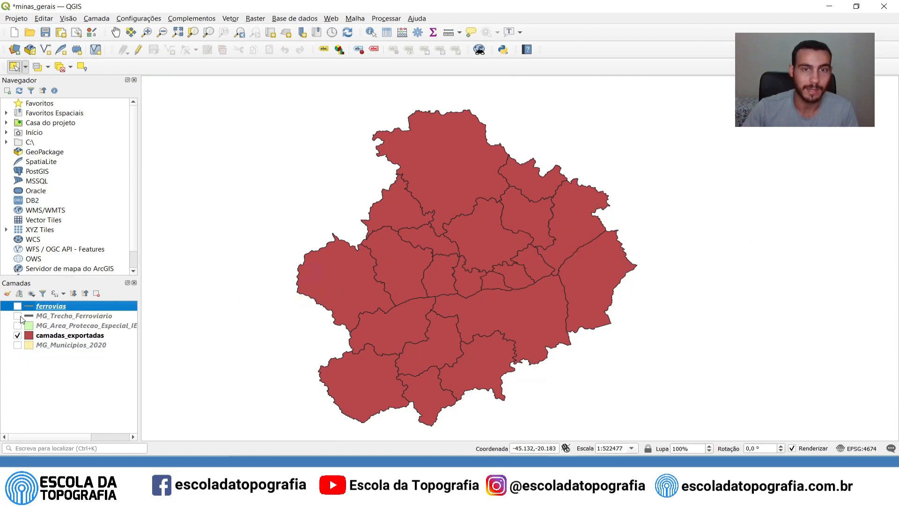
left_click(18, 306)
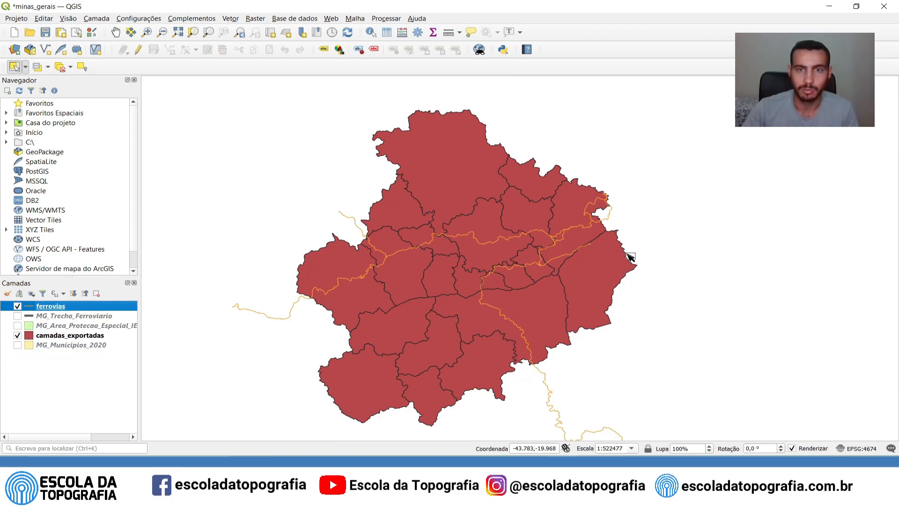
left_click_drag(597, 367, 597, 301)
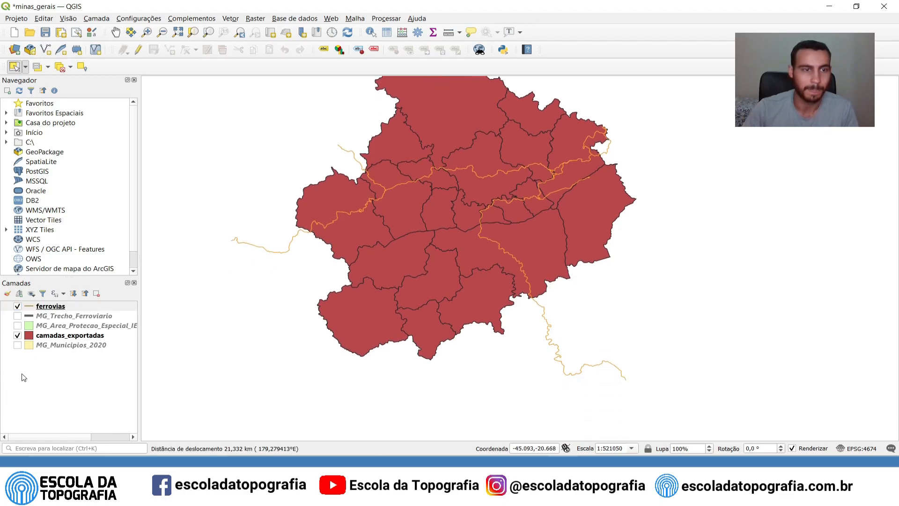
Display MG_Area_Protecao_Especial_IEF_ICMBio_2020_jul and hide the ferrovias and camadas_exportadas layers.
left_click(18, 326)
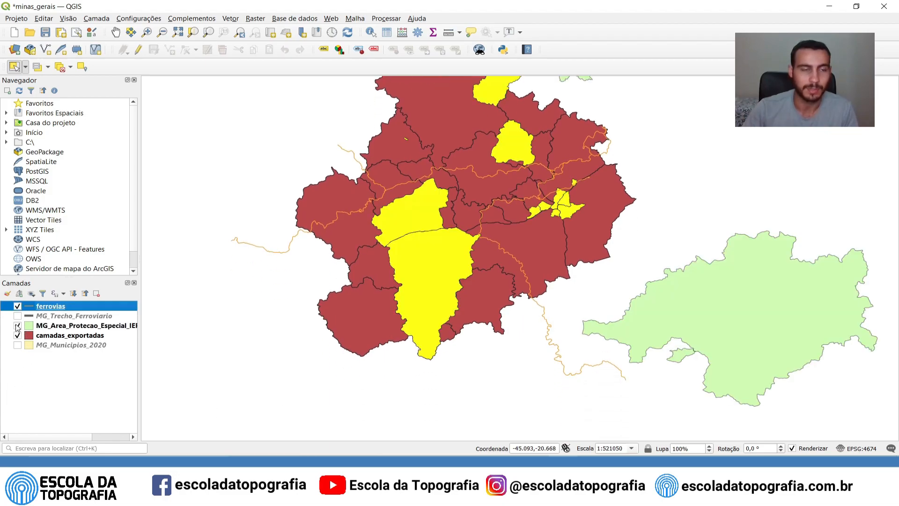
left_click(17, 306)
left_click(18, 335)
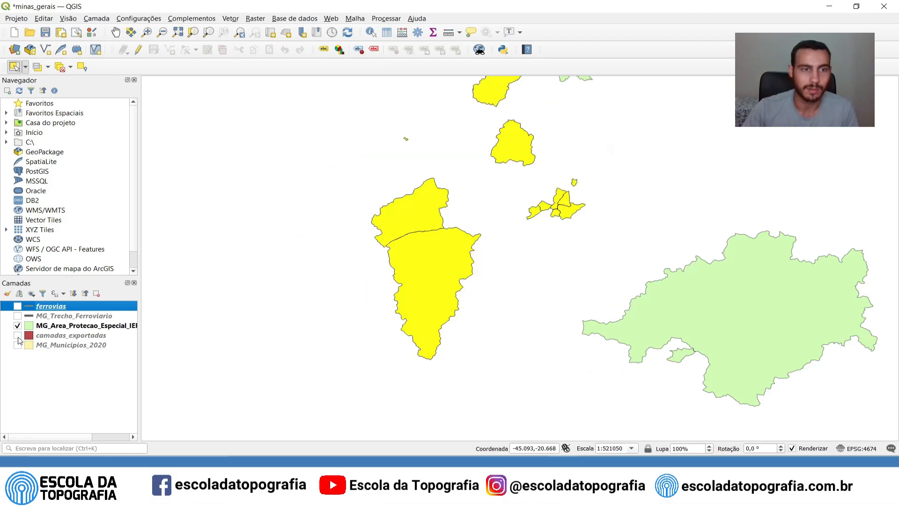
scroll(227, 291, "down", 1)
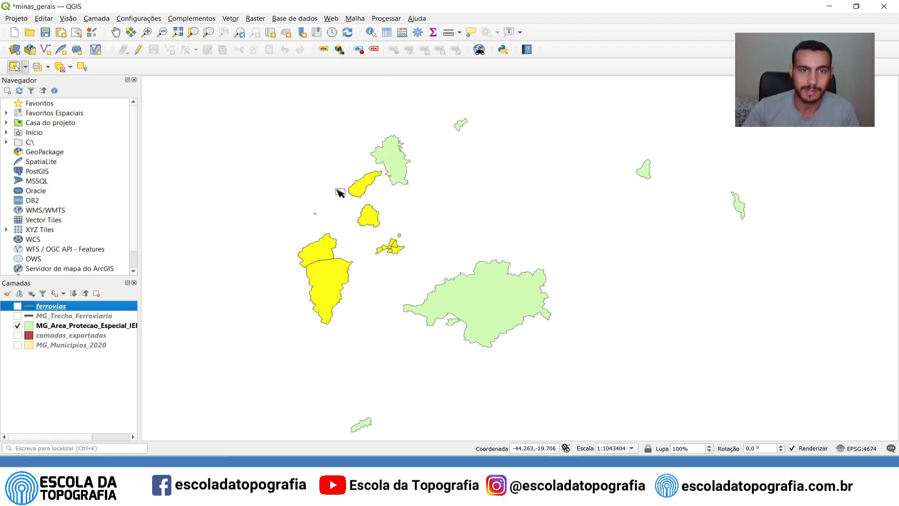
scroll(353, 239, "up", 1)
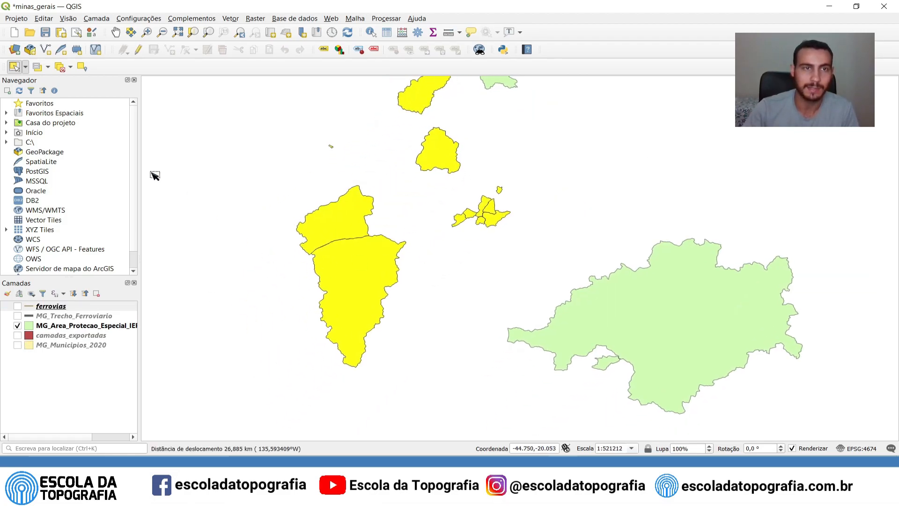
Export only the selected protected areas as a Shapefile named areas_de_protecao and add it to the map.
right_click(95, 327)
mouse_move(158, 299)
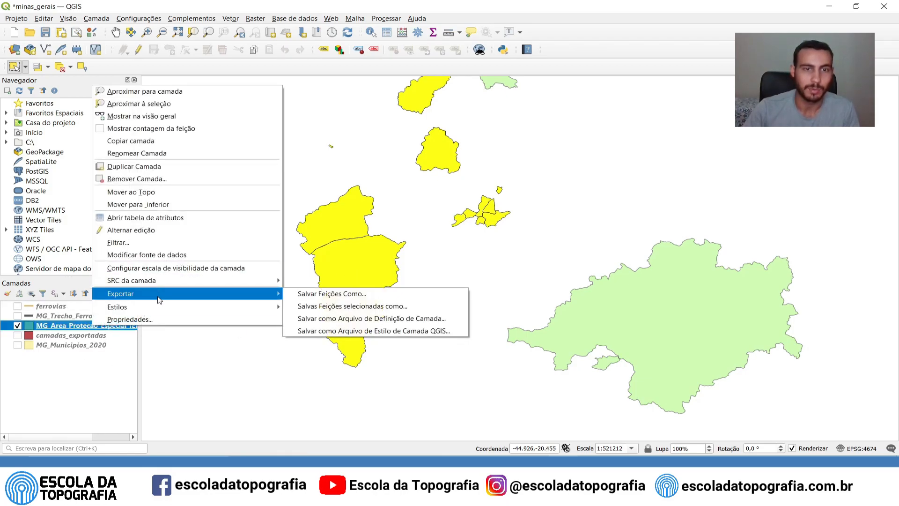
left_click(372, 294)
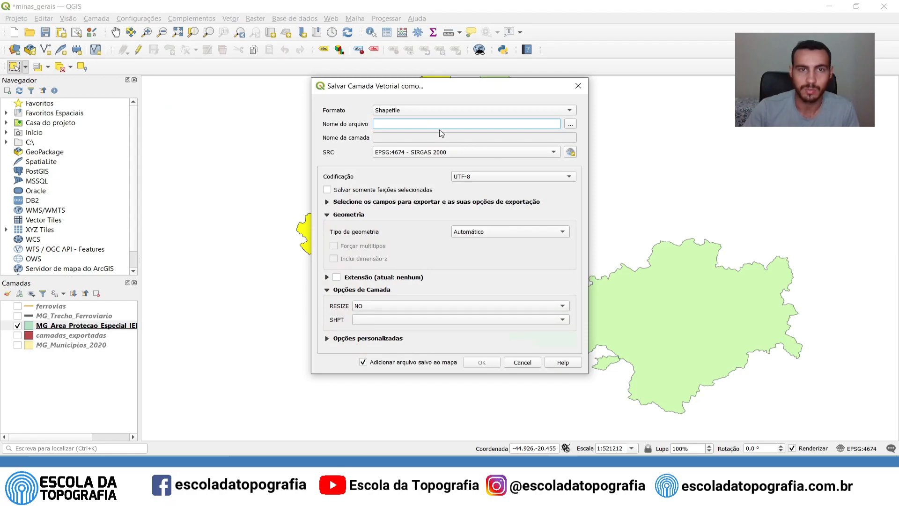
type("areas_de_protecao")
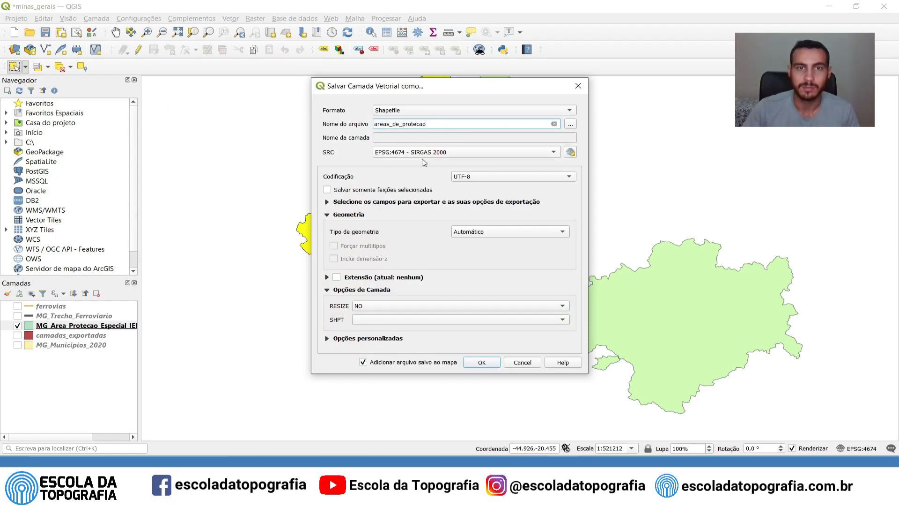
left_click(327, 190)
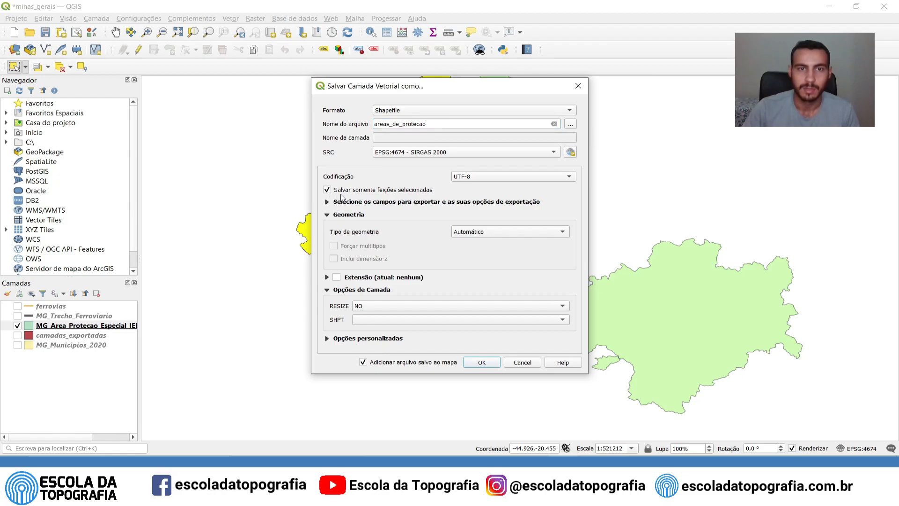
left_click(482, 363)
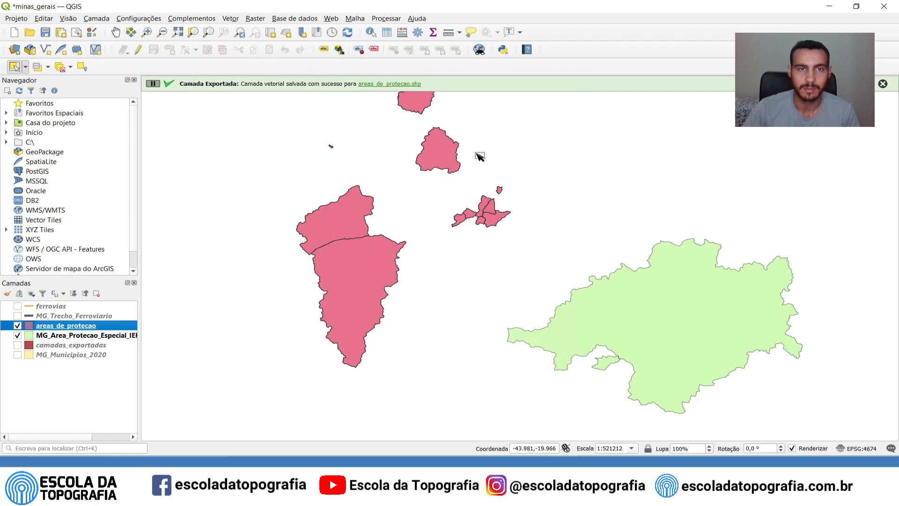
Hide the original protected-area layer and display ferrovias and camadas_exportadas together with areas_de_protecao.
left_click(18, 336)
left_click(18, 336)
left_click(17, 336)
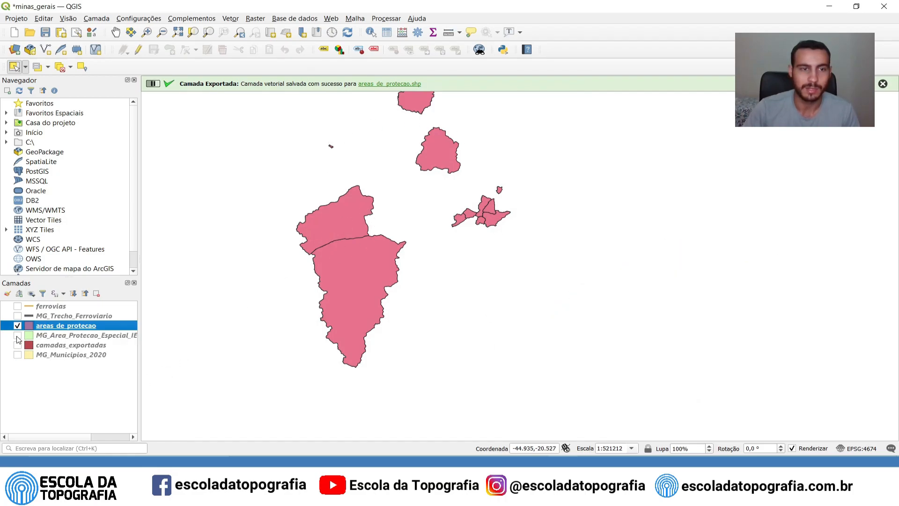
left_click(17, 306)
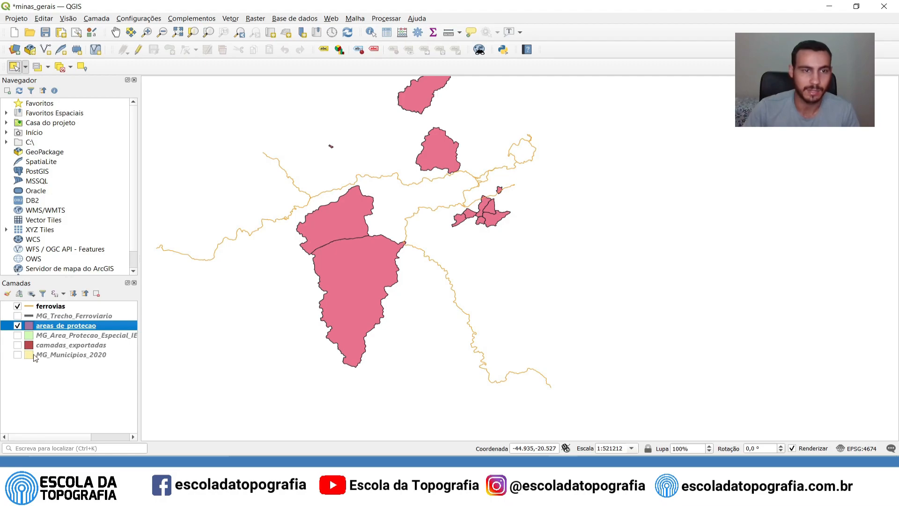
left_click(18, 348)
scroll(428, 216, "down", 1)
left_click_drag(428, 217, 439, 251)
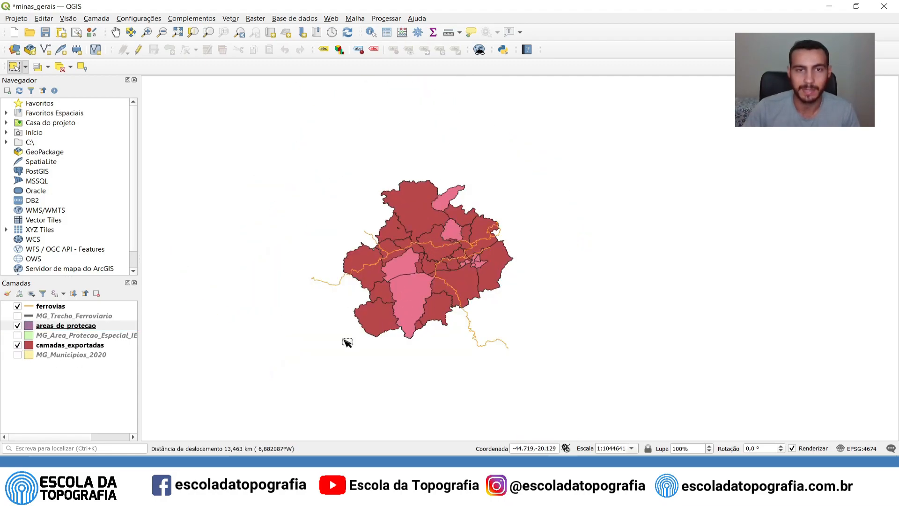
scroll(399, 285, "up", 1)
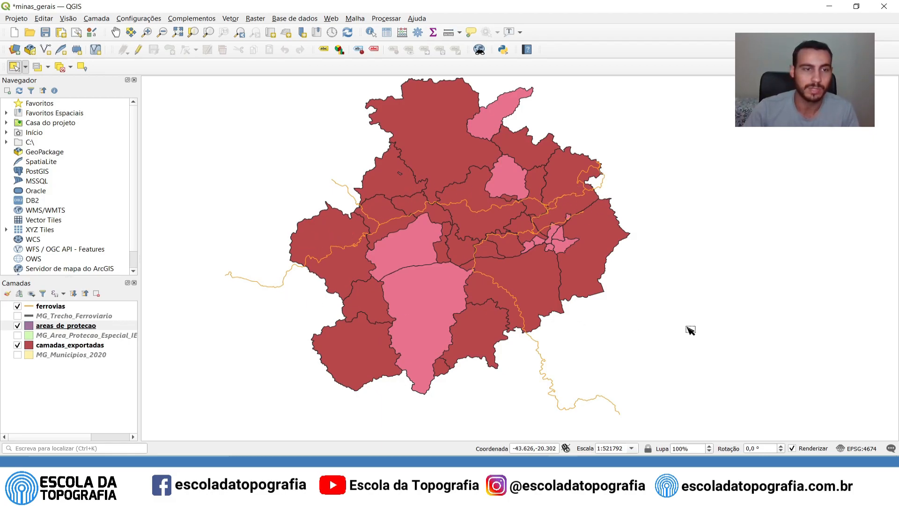
Hide the ferrovias and areas_de_protecao layers, keeping only camadas_exportadas displayed.
left_click(17, 306)
left_click(18, 325)
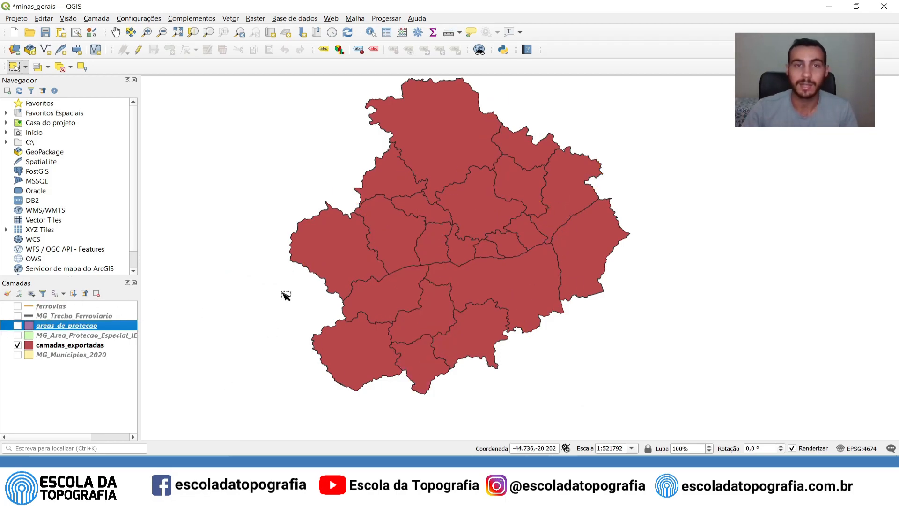
left_click_drag(717, 177, 721, 221)
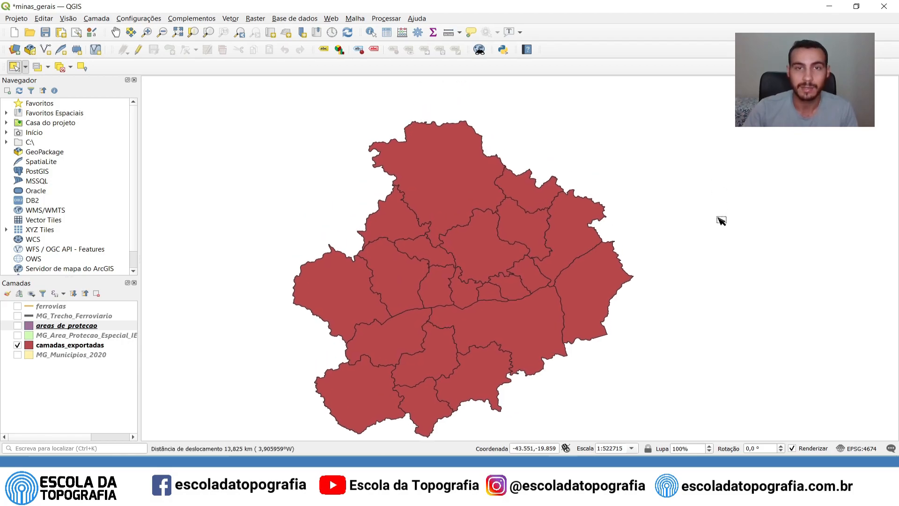
Display MG_Municipios_2020 beneath camadas_exportadas to compare the exported municipalities with the full state, and hide it again.
scroll(722, 220, "down", 2)
scroll(581, 189, "up", 2)
left_click_drag(580, 189, 603, 225)
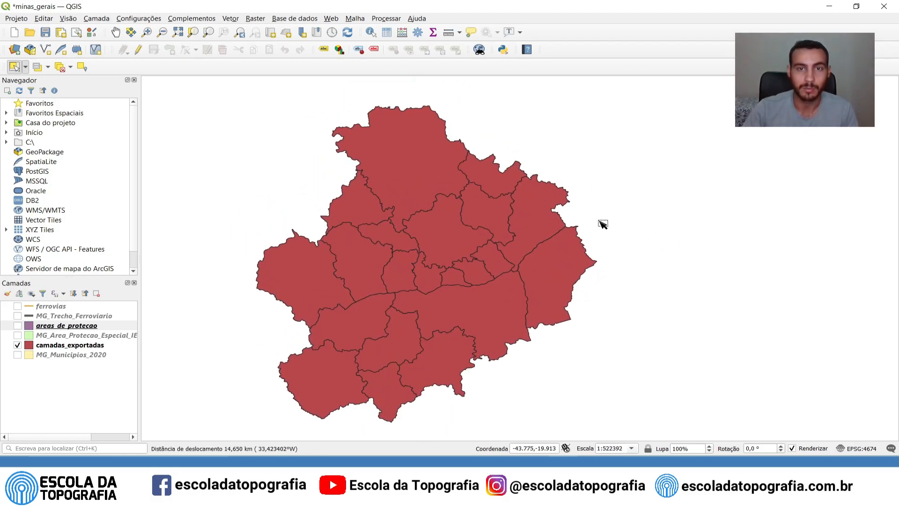
scroll(612, 225, "down", 1)
left_click(18, 355)
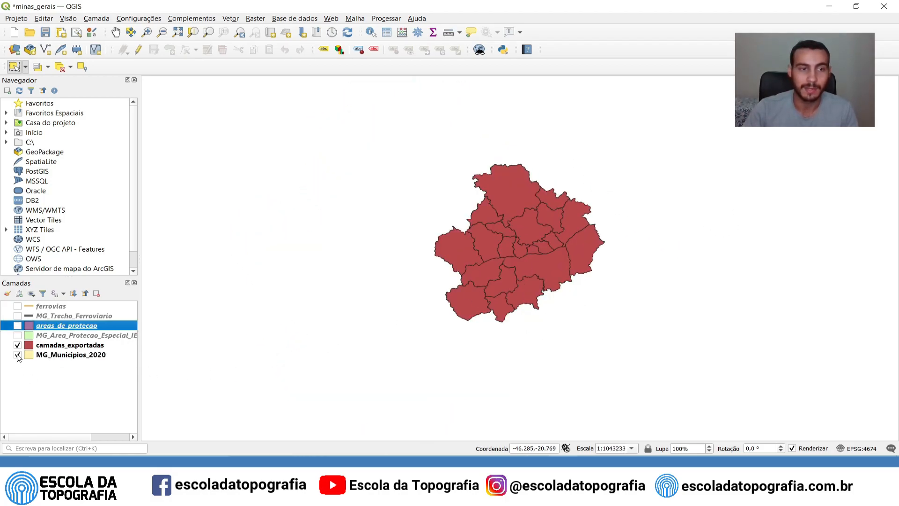
scroll(518, 322, "down", 3)
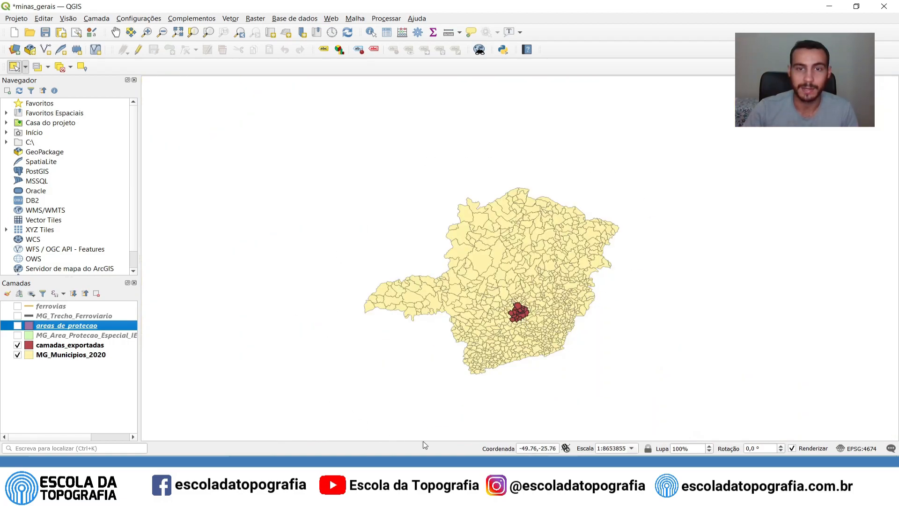
scroll(506, 248, "up", 1)
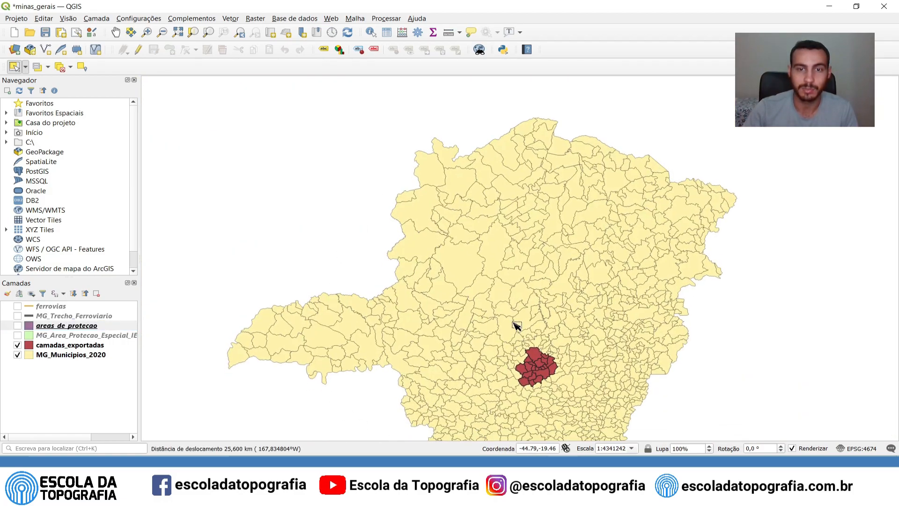
scroll(538, 287, "up", 3)
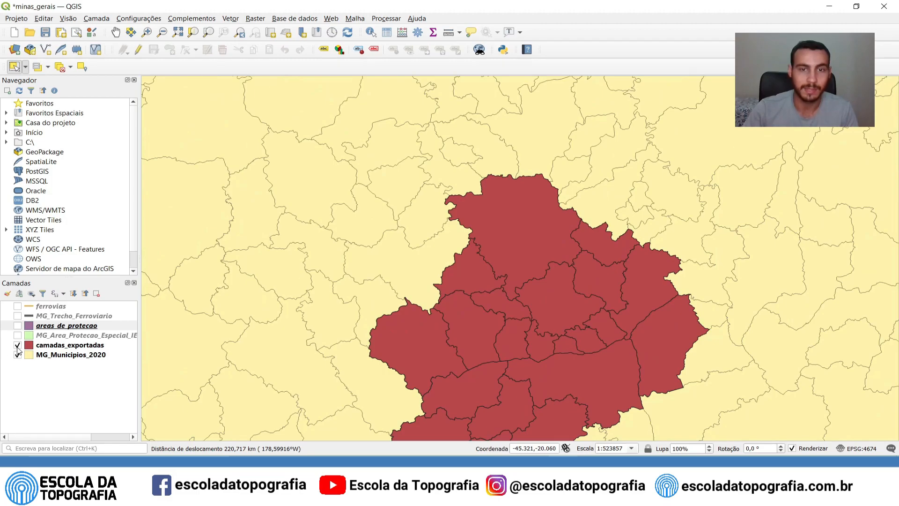
scroll(467, 329, "down", 1)
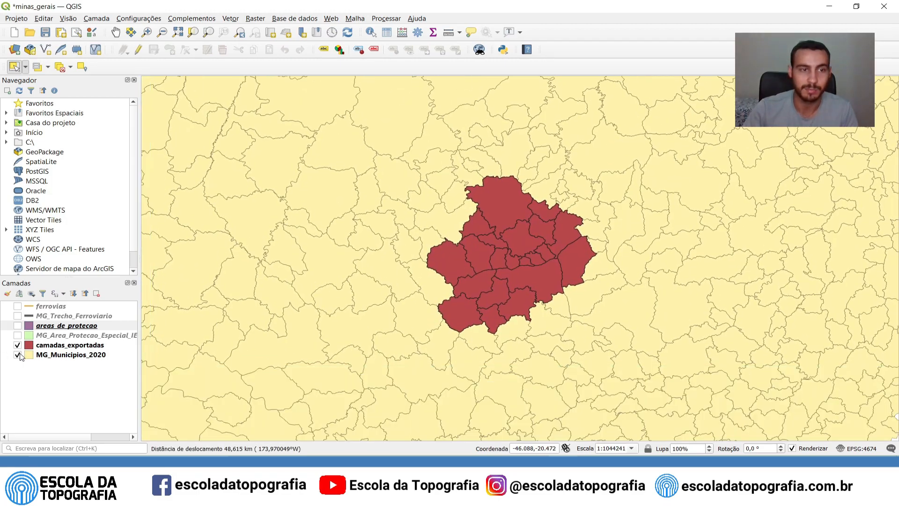
left_click(18, 355)
Open the attribute table of camadas_exportadas and look through the records of the exported municipalities.
left_click(70, 347)
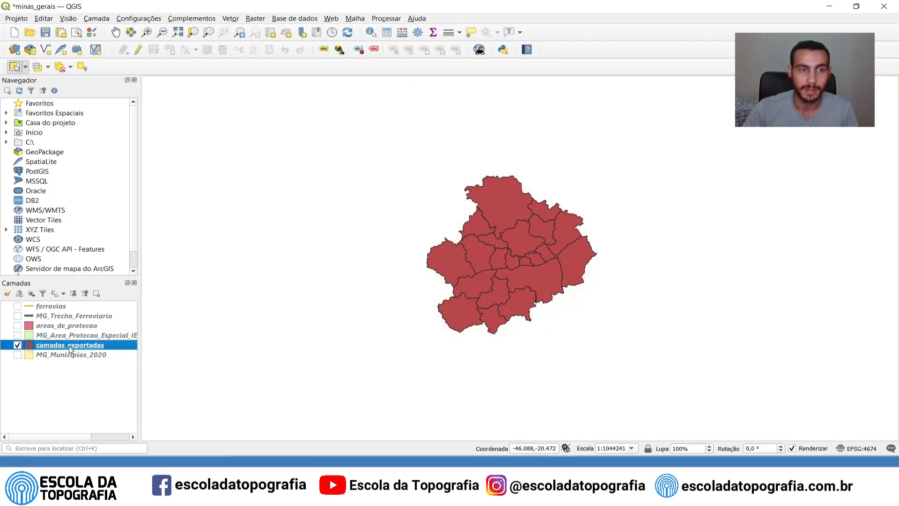
right_click(70, 349)
left_click(94, 249)
scroll(581, 266, "down", 3)
scroll(581, 274, "up", 3)
scroll(582, 274, "down", 3)
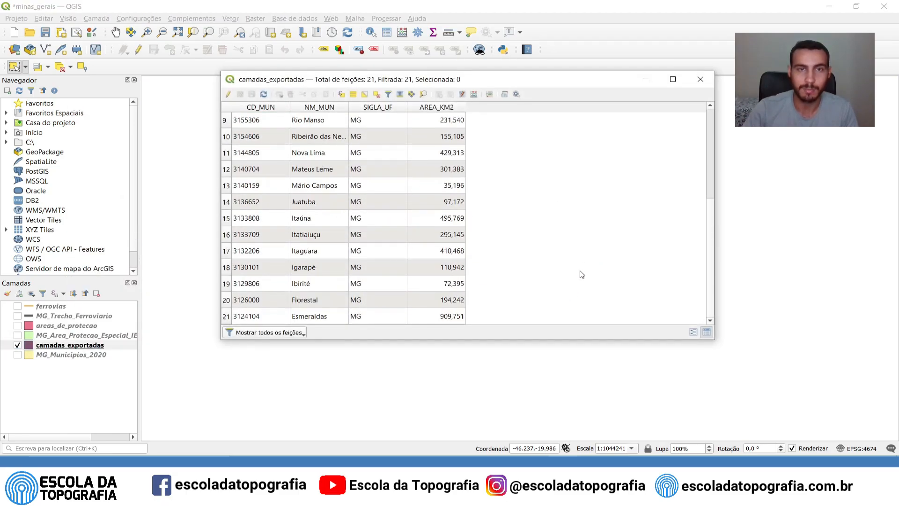
scroll(581, 274, "up", 3)
scroll(419, 194, "down", 3)
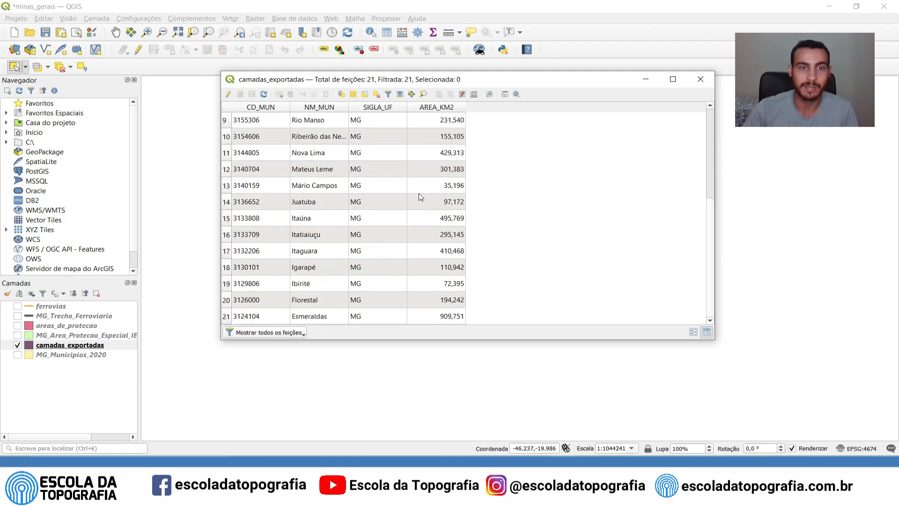
scroll(420, 197, "up", 2)
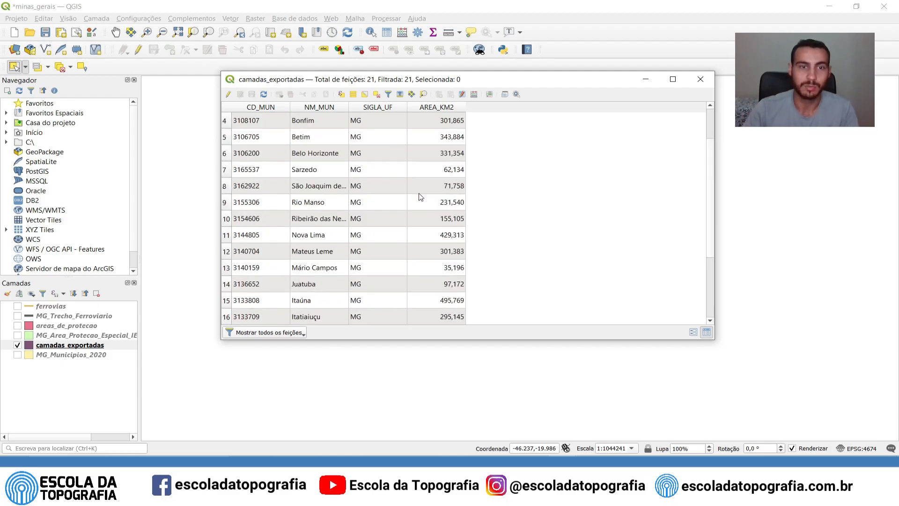
scroll(420, 197, "up", 1)
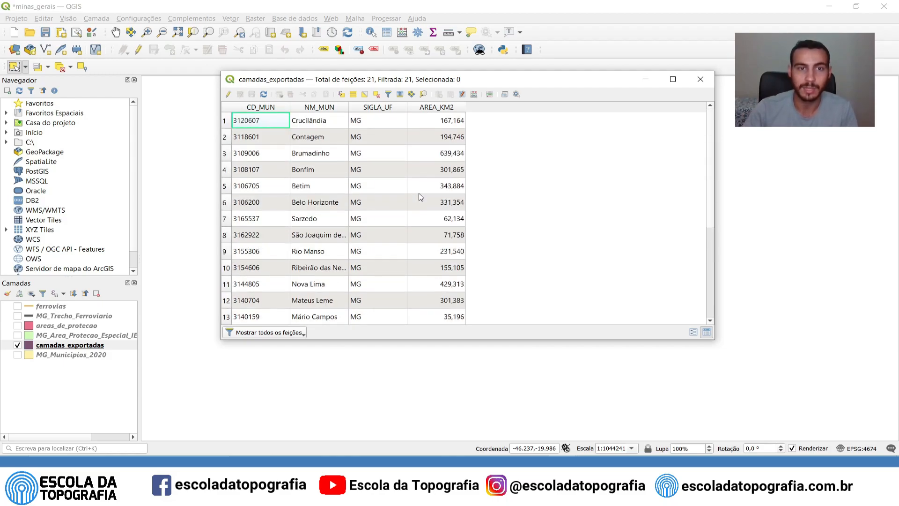
Check the NM_MUN, SIGLA_UF and AREA_KM2 values of the first record, review the remaining rows and close the attribute table.
scroll(327, 305, "down", 3)
scroll(315, 311, "up", 3)
left_click(324, 123)
left_click(396, 126)
left_click(443, 123)
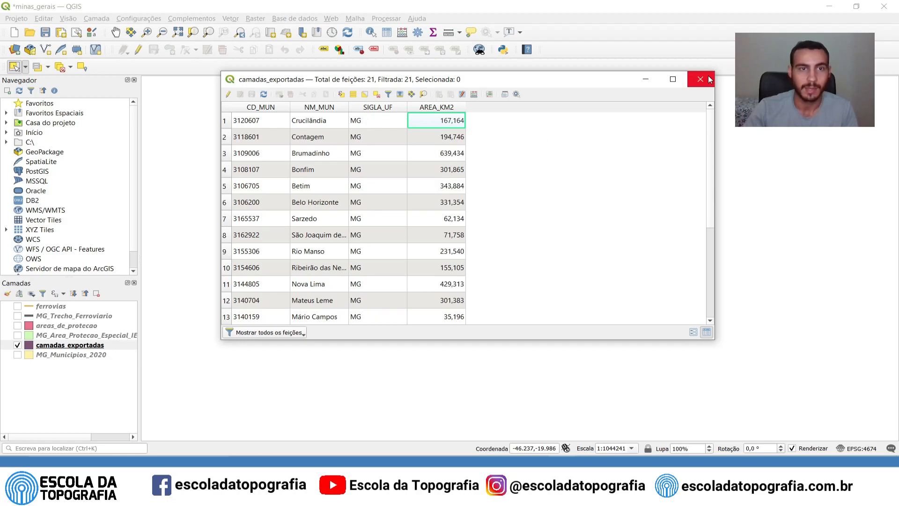
scroll(601, 178, "down", 1)
scroll(601, 178, "down", 2)
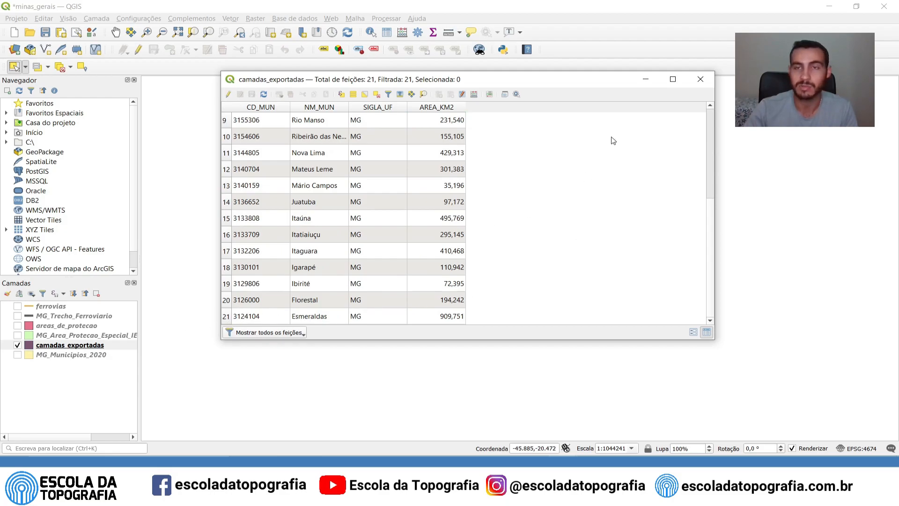
left_click(700, 80)
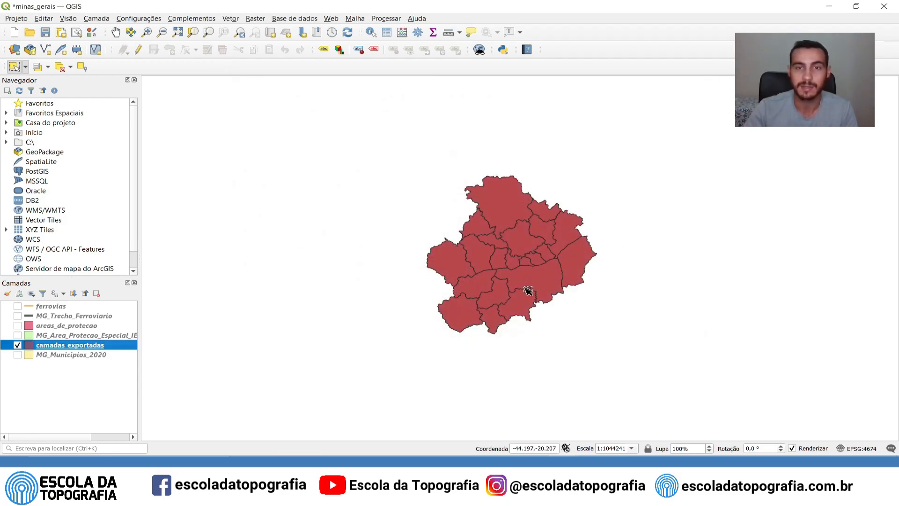
Show MG_Municipios_2020 once more for comparison, hide it again and save the minas_gerais project.
left_click(17, 355)
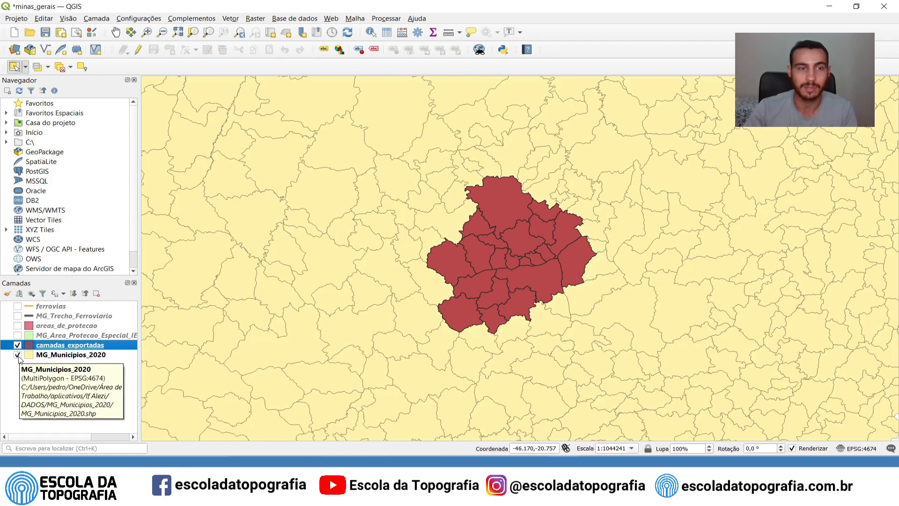
left_click(17, 354)
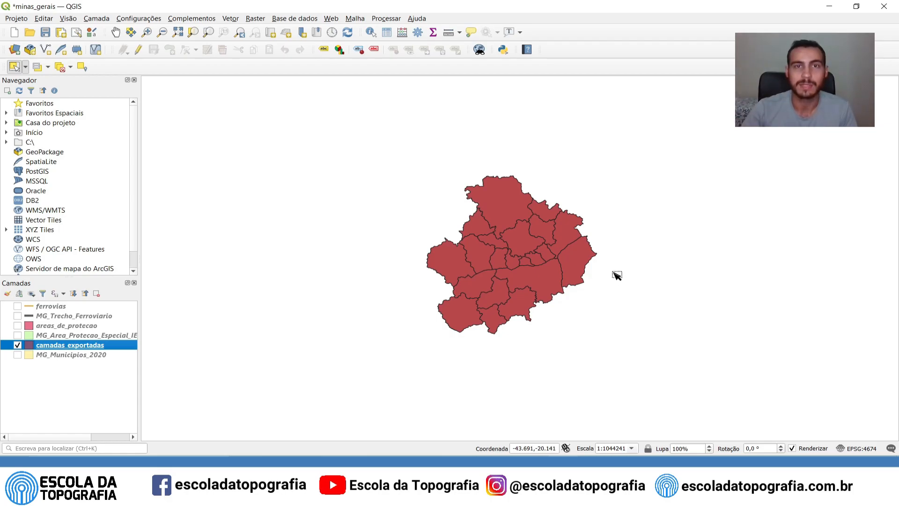
left_click(46, 32)
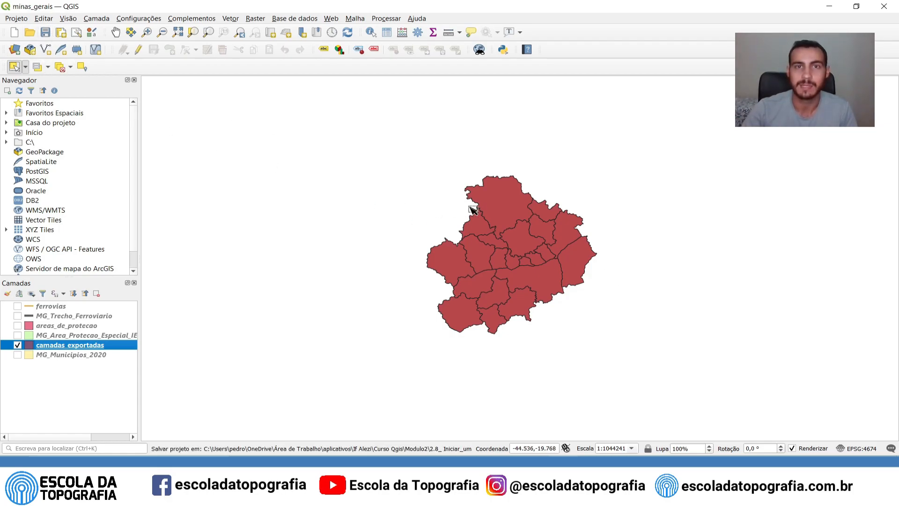